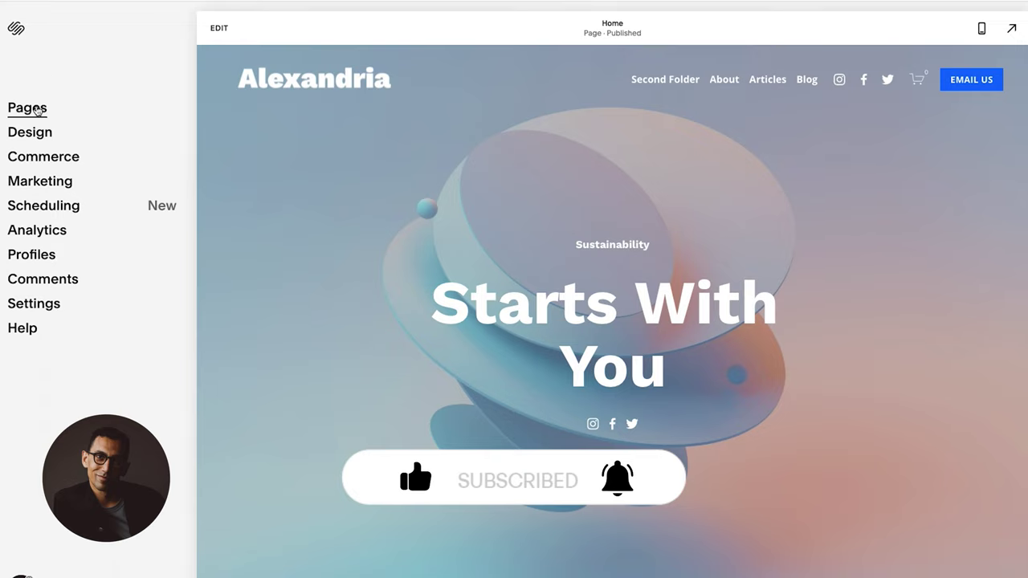
Step: Open the Pages panel listing the Main Navigation and Not Linked pages
{"action": "left_click", "coordinate": [36, 107]}
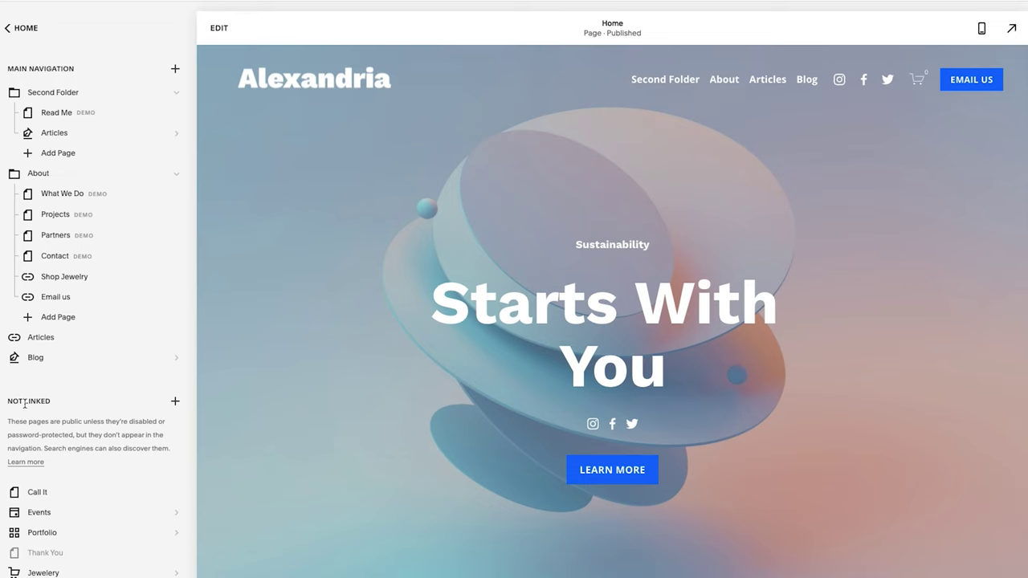
{"action": "scroll", "coordinate": [24, 404], "scroll_direction": "down", "scroll_amount": 1}
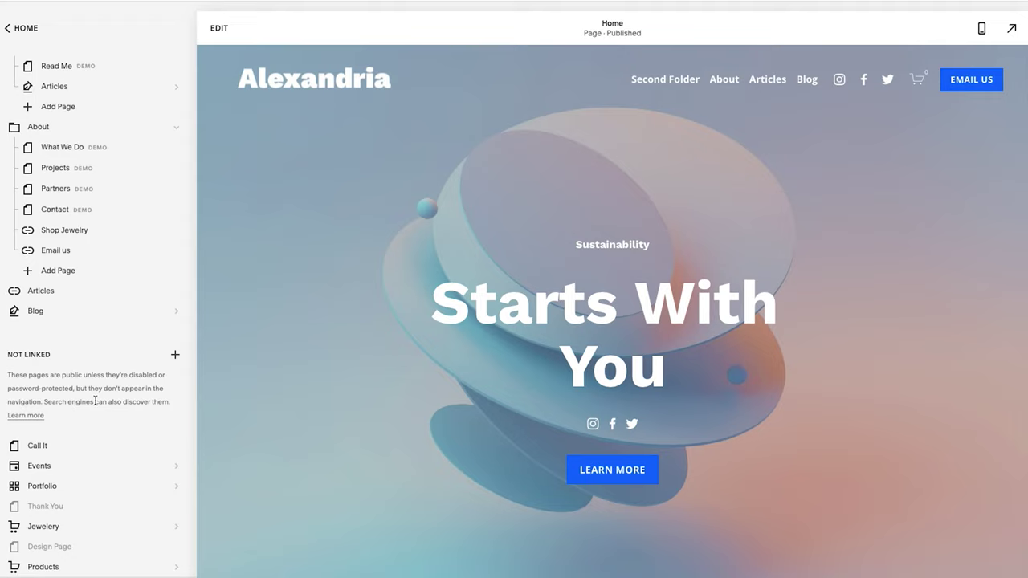
{"action": "scroll", "coordinate": [85, 92], "scroll_direction": "up", "scroll_amount": 1}
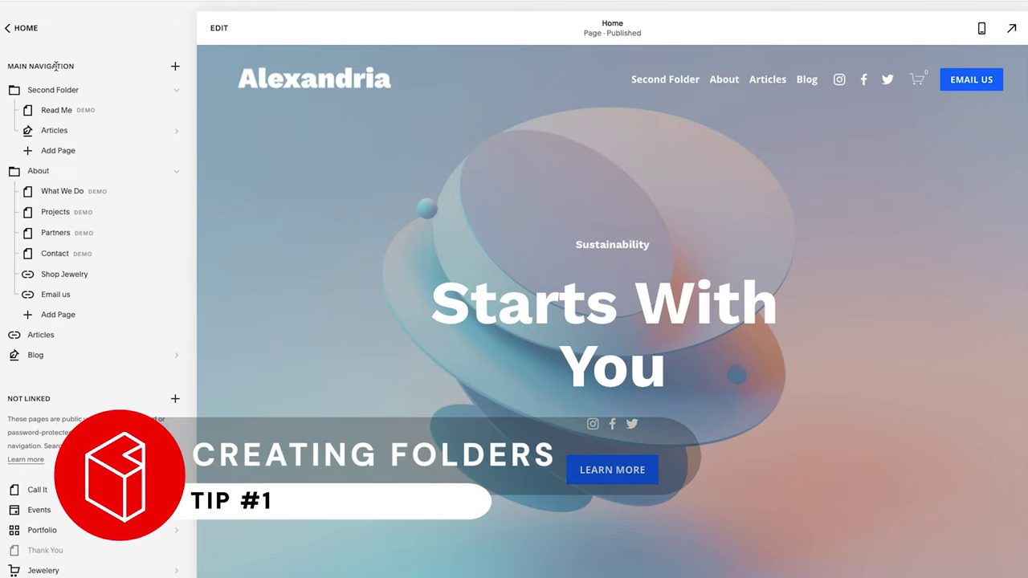
{"action": "left_click", "coordinate": [175, 67]}
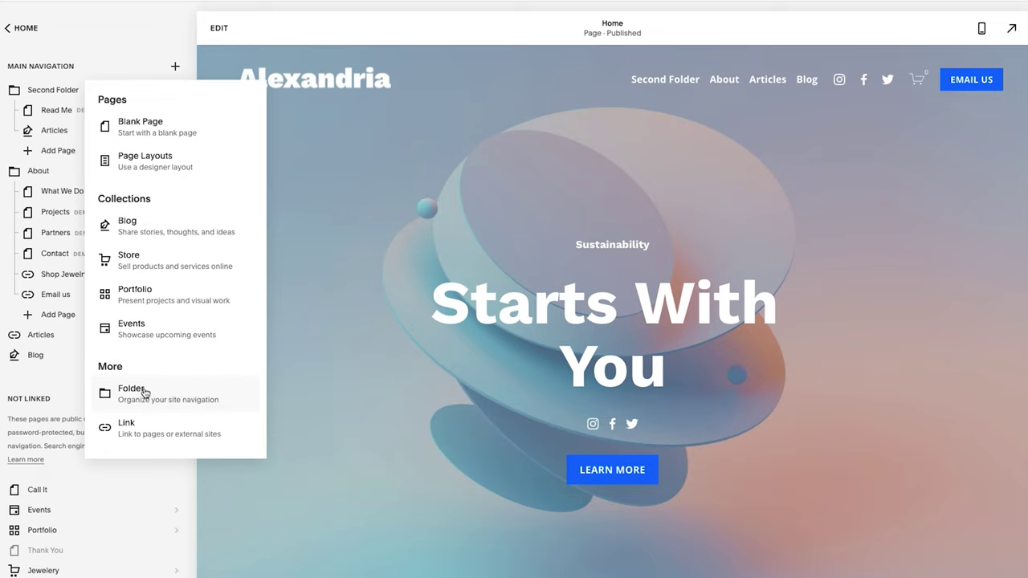
Step: Add an empty folder named Company at the top of the Main Navigation
{"action": "left_click", "coordinate": [144, 392]}
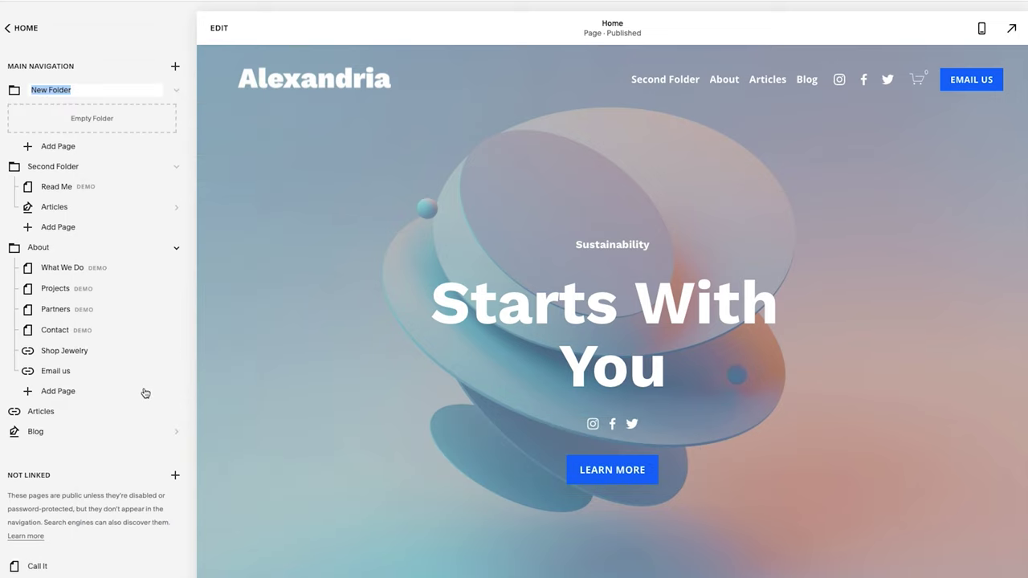
{"action": "type", "text": "Company"}
{"action": "key", "text": "Return"}
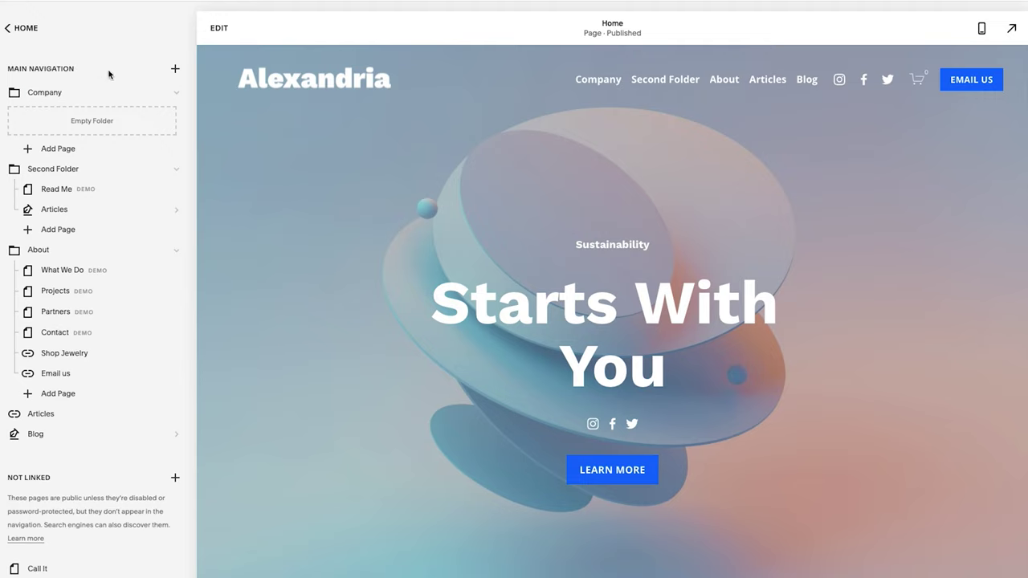
{"action": "mouse_move", "coordinate": [609, 81]}
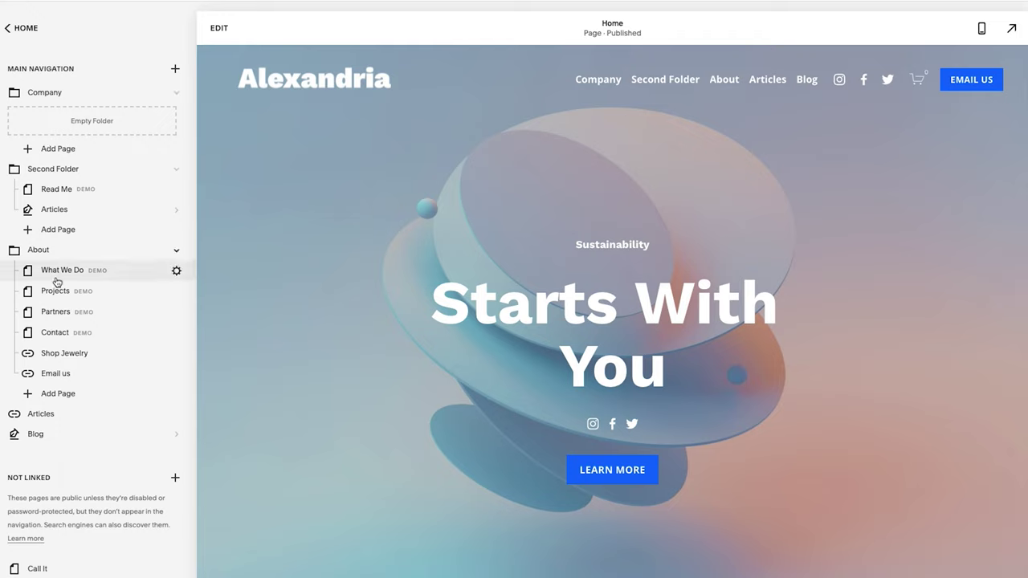
{"action": "scroll", "coordinate": [41, 490], "scroll_direction": "down", "scroll_amount": 3}
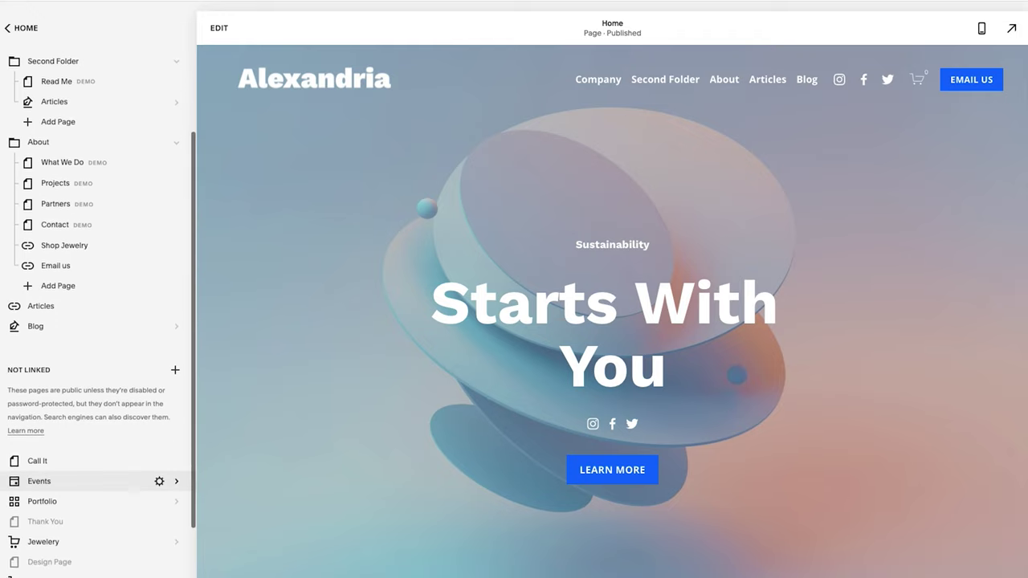
{"action": "left_click_drag", "start_coordinate": [42, 490], "coordinate": [50, 115]}
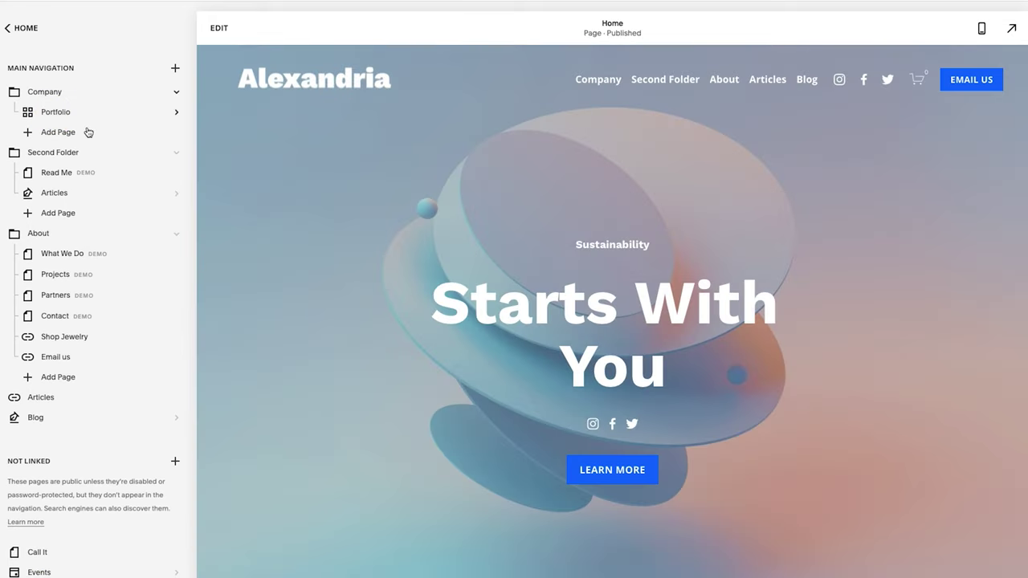
{"action": "left_click_drag", "start_coordinate": [81, 112], "coordinate": [69, 534]}
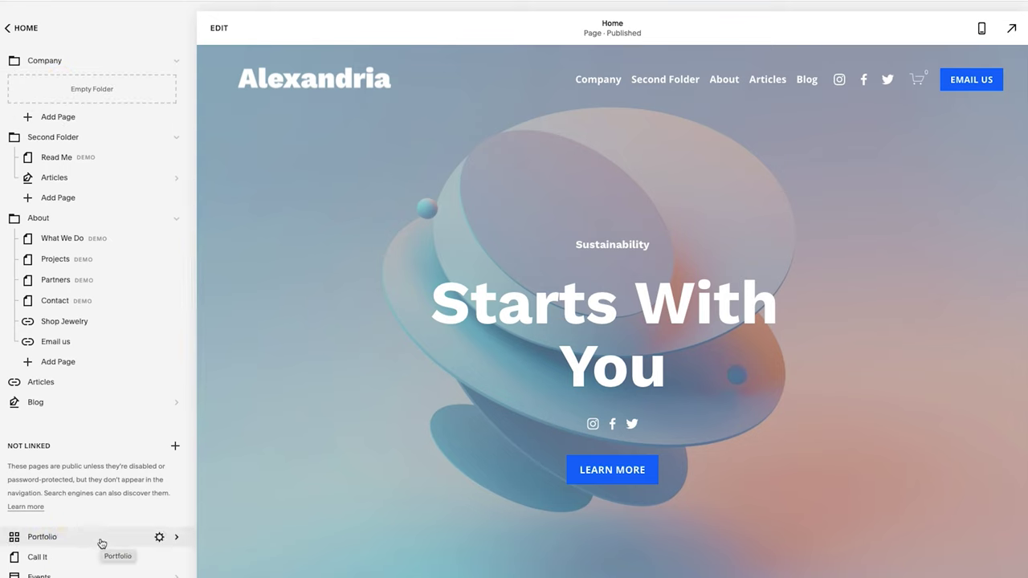
{"action": "scroll", "coordinate": [96, 401], "scroll_direction": "up", "scroll_amount": 1}
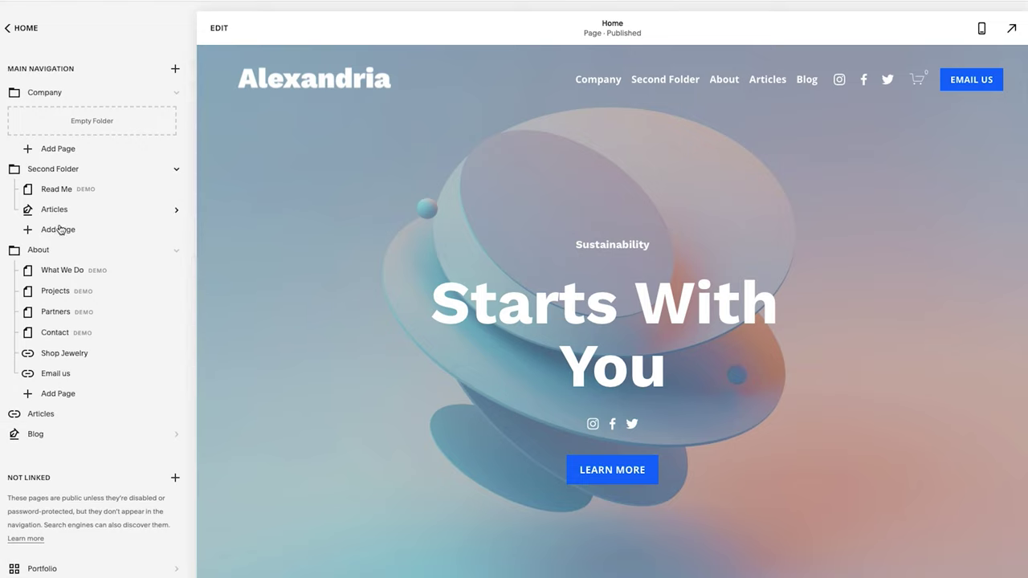
Step: Add a Portfolio link to /portfolio in the Company folder and preview that page
{"action": "left_click", "coordinate": [57, 150]}
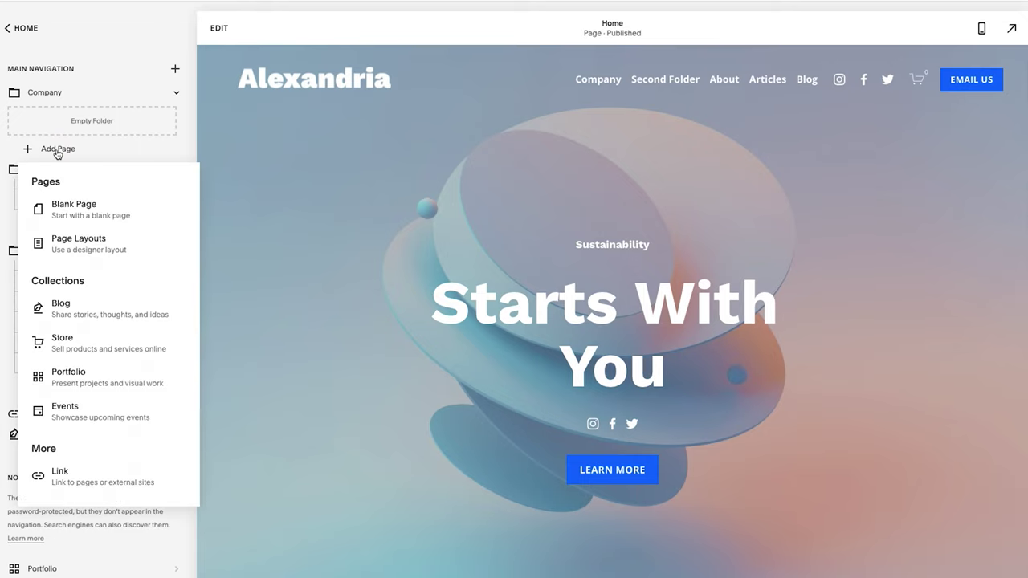
{"action": "left_click", "coordinate": [77, 478]}
{"action": "left_click", "coordinate": [442, 337]}
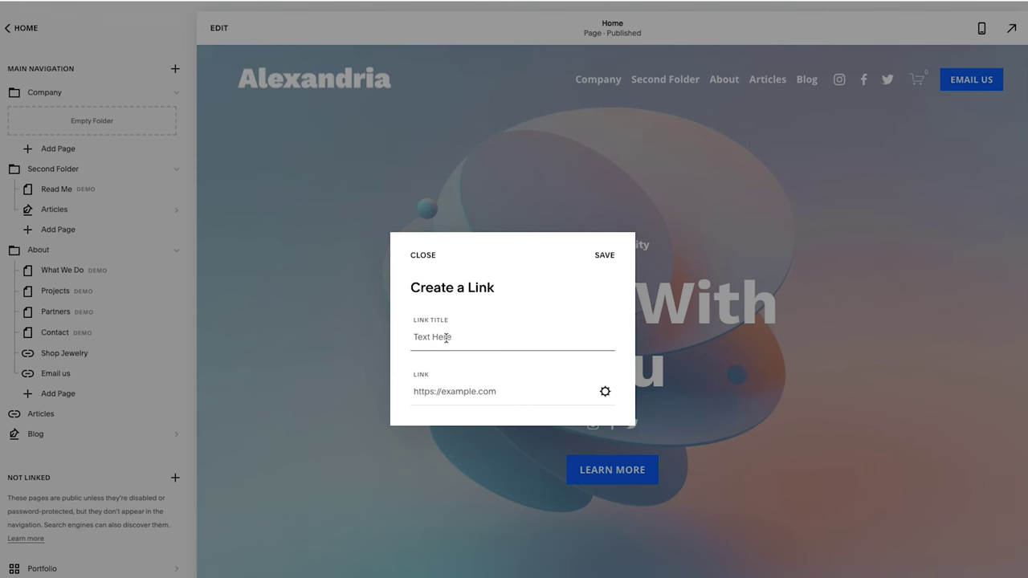
{"action": "type", "text": "Portfolio"}
{"action": "key", "text": "Tab"}
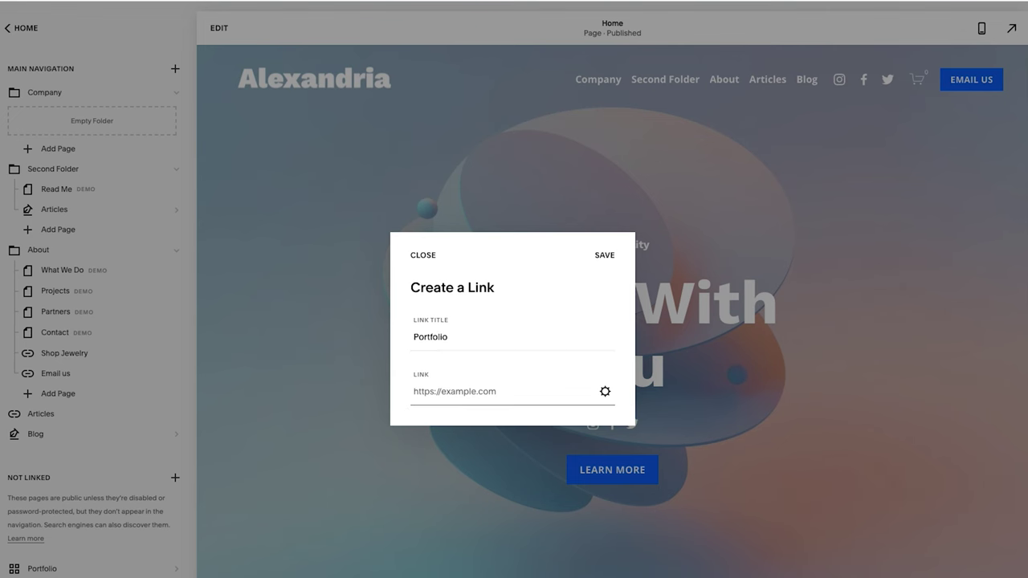
{"action": "type", "text": "/"}
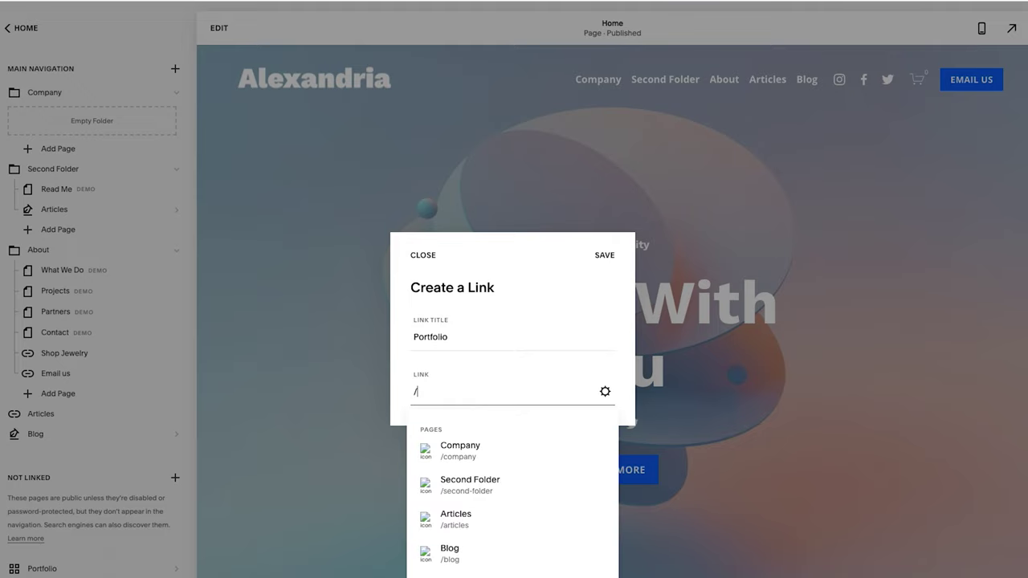
{"action": "type", "text": "por"}
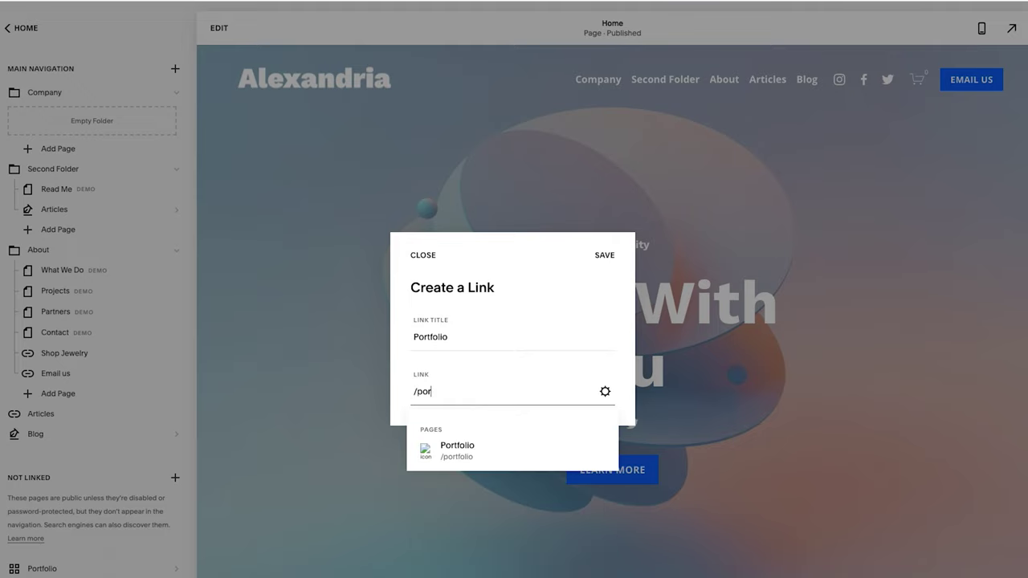
{"action": "left_click", "coordinate": [461, 453]}
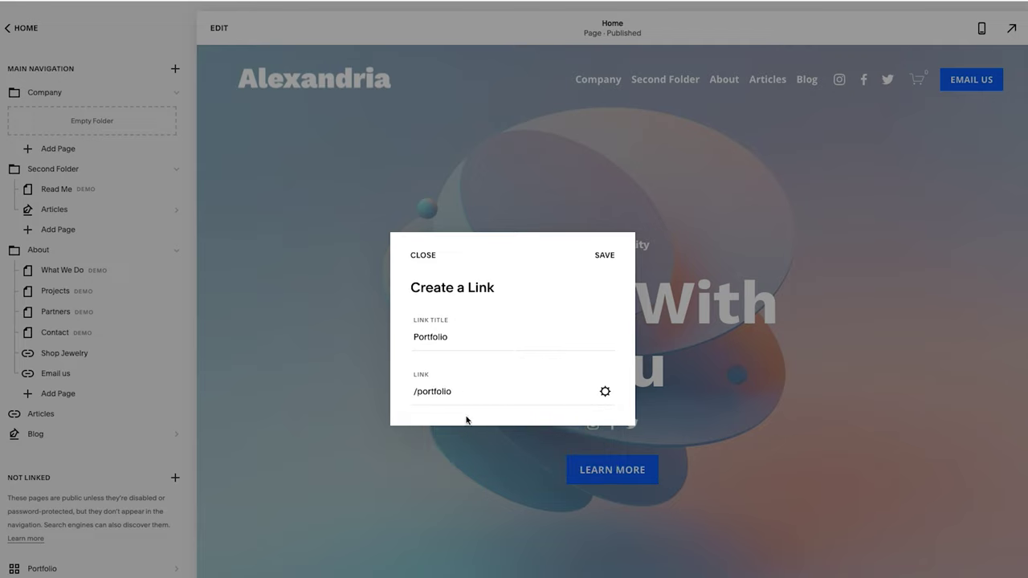
{"action": "left_click", "coordinate": [605, 255]}
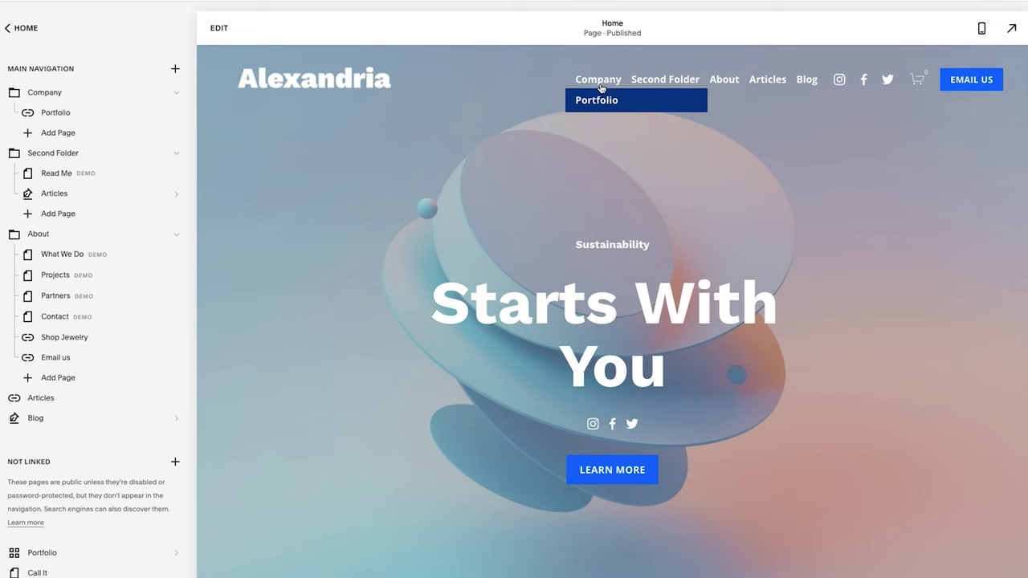
{"action": "left_click", "coordinate": [601, 102]}
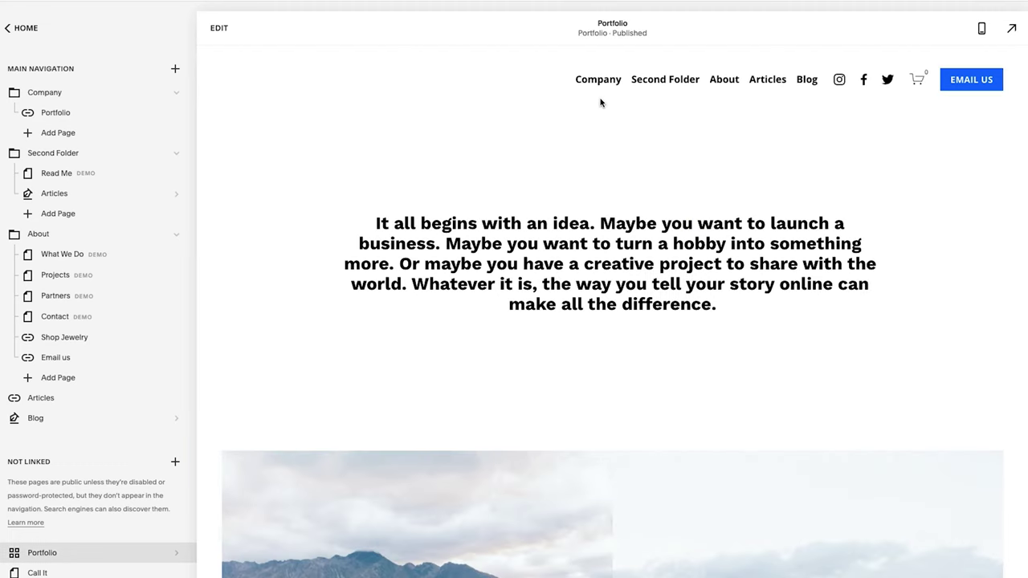
Step: Open the Project One portfolio item and view it live at /portfolio/apple-design-project
{"action": "mouse_move", "coordinate": [80, 557]}
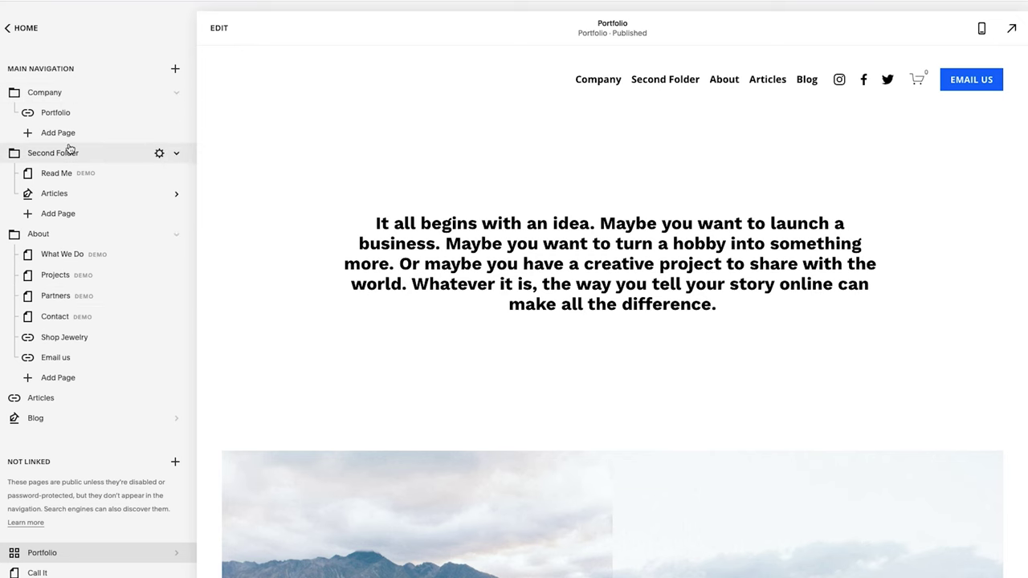
{"action": "scroll", "coordinate": [395, 257], "scroll_direction": "down", "scroll_amount": 3}
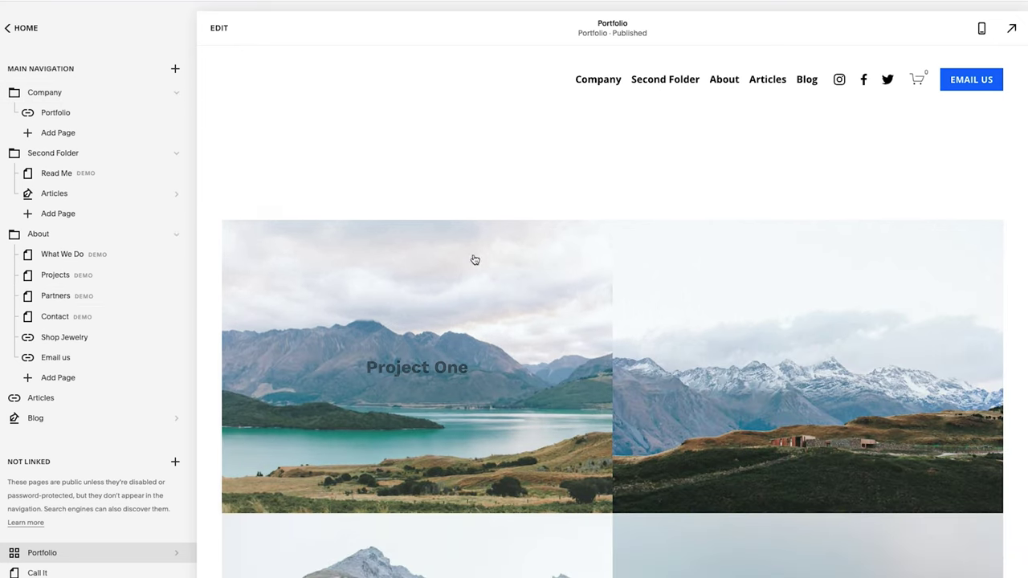
{"action": "left_click", "coordinate": [450, 413]}
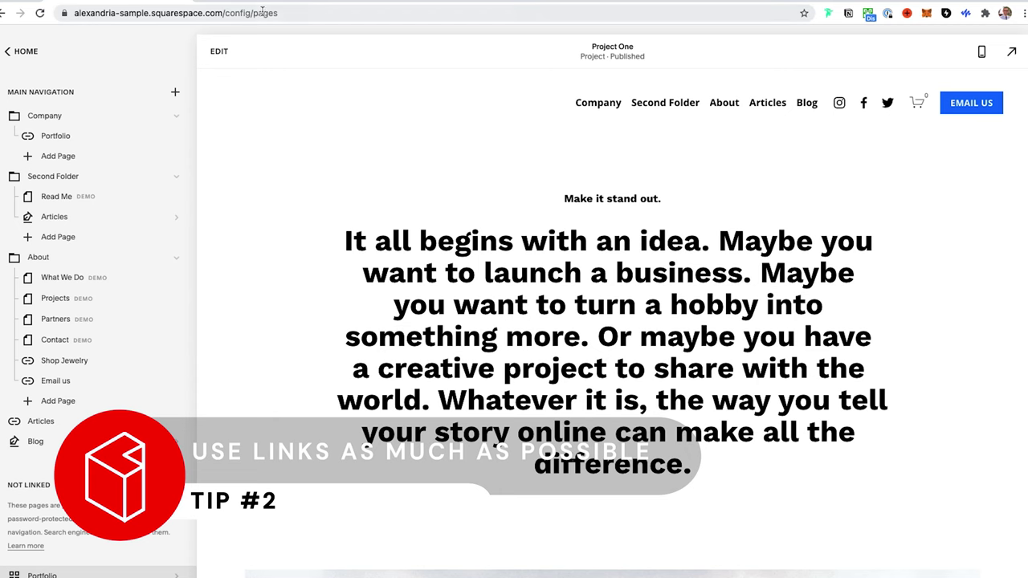
{"action": "left_click", "coordinate": [1013, 54]}
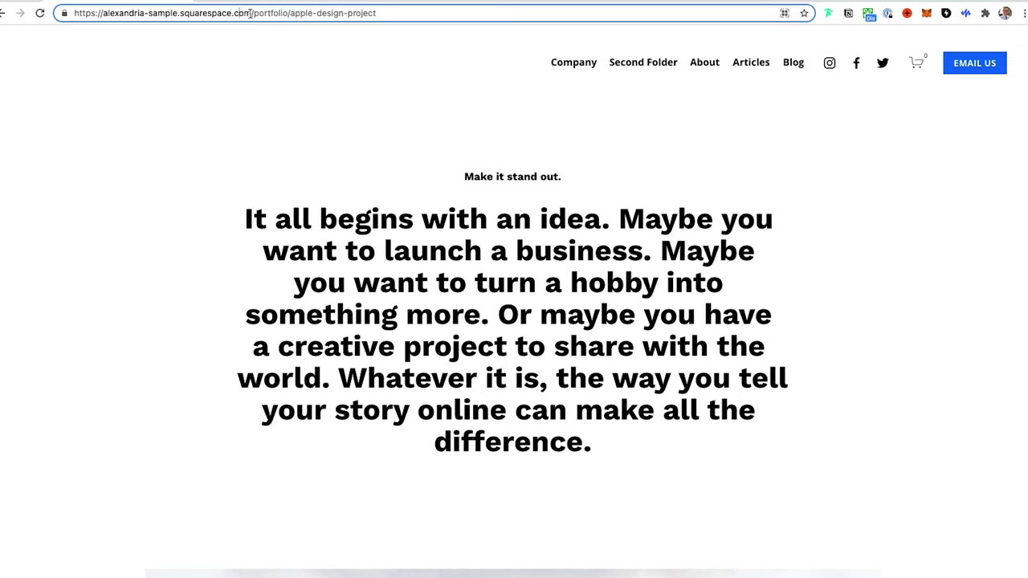
{"action": "left_click_drag", "start_coordinate": [251, 13], "coordinate": [395, 14]}
{"action": "key", "text": "super+c"}
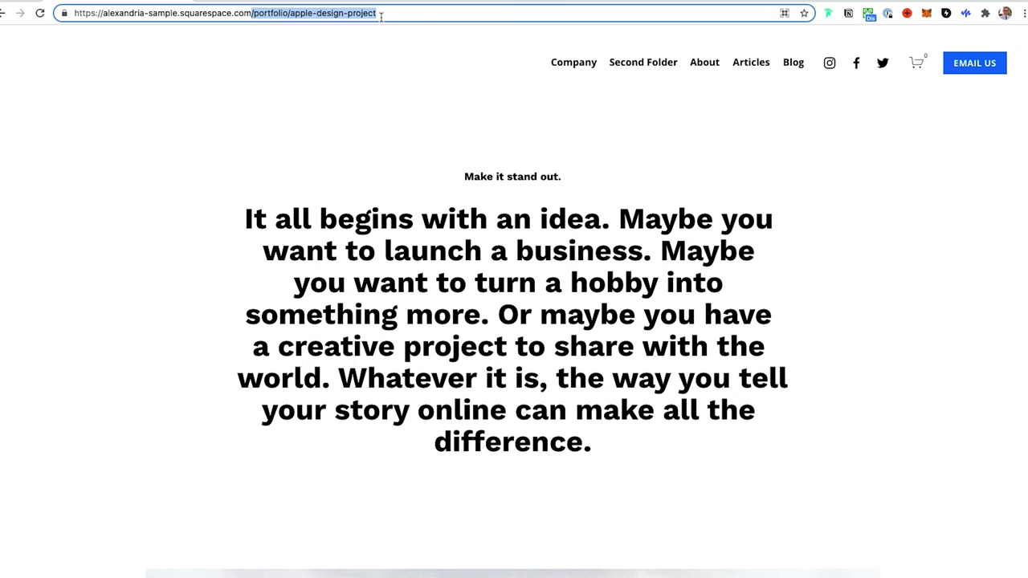
{"action": "left_click", "coordinate": [353, 156]}
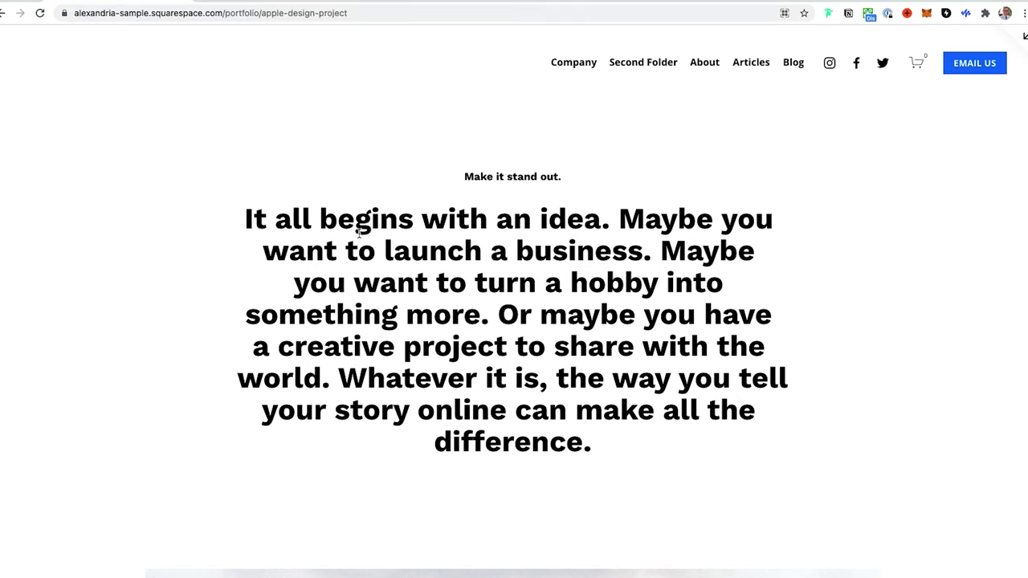
{"action": "key", "text": "Escape"}
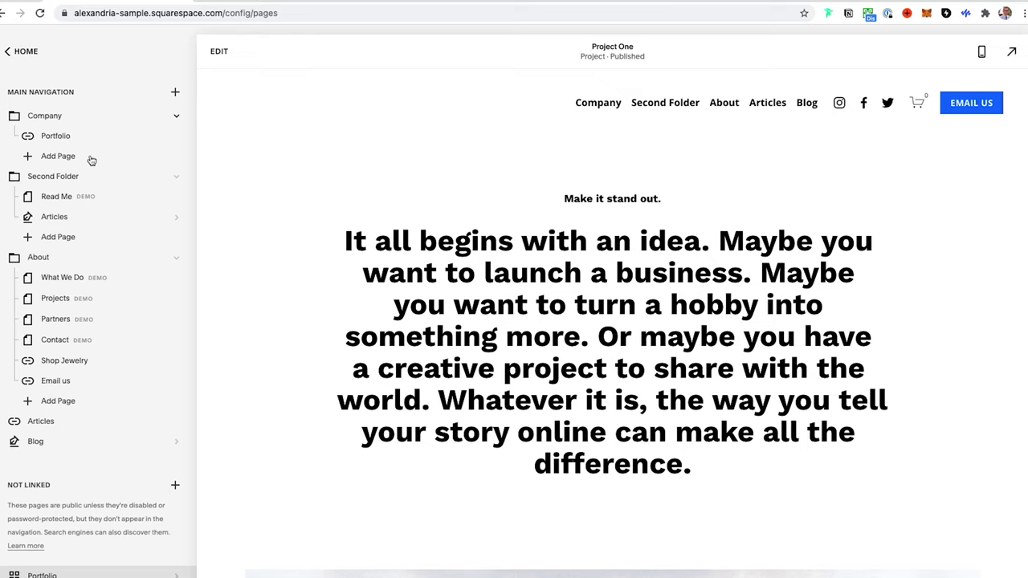
Step: Add an 'Apple Inc.' link to /portfolio/apple-design-project inside the Company folder
{"action": "left_click", "coordinate": [59, 161]}
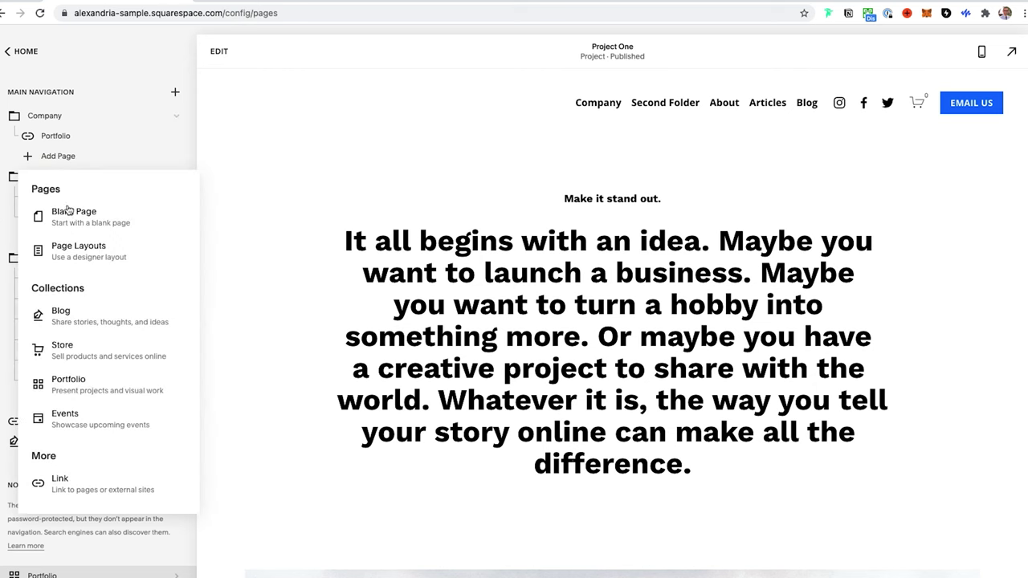
{"action": "left_click", "coordinate": [79, 486]}
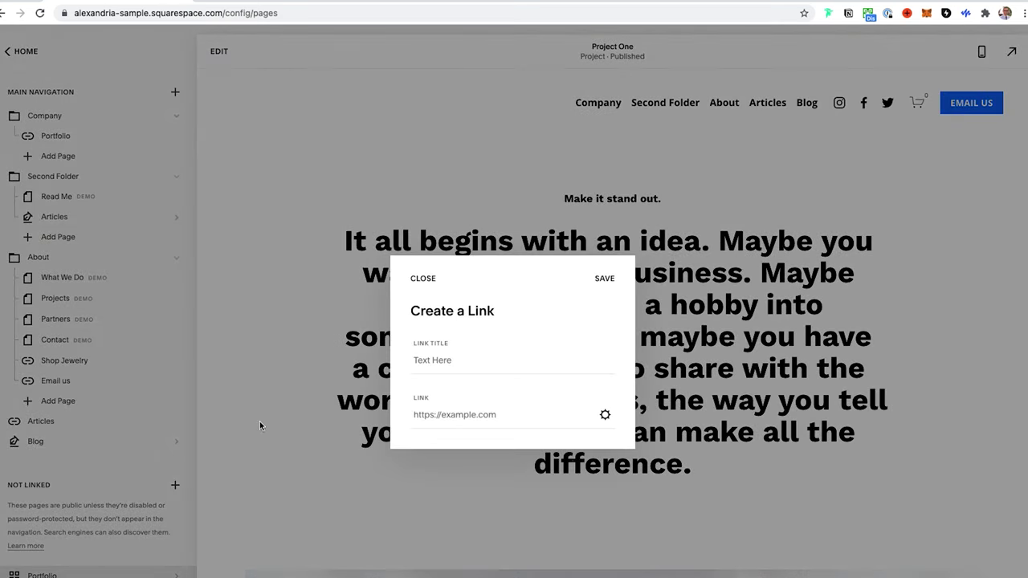
{"action": "left_click", "coordinate": [443, 358]}
{"action": "type", "text": "Apple Projec"}
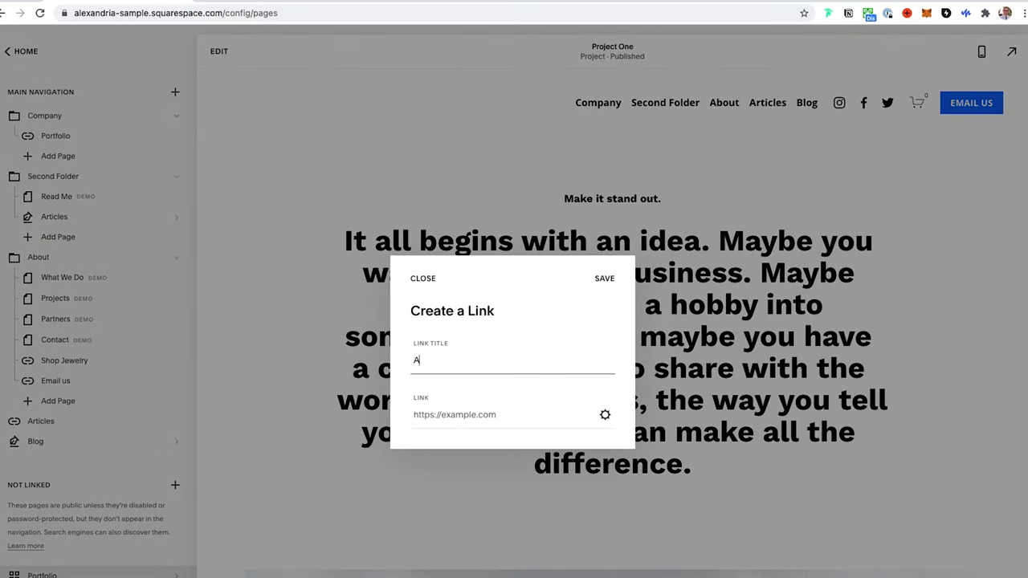
{"action": "key", "text": "BackSpace"}
{"action": "key", "text": "BackSpace"}
{"action": "key", "text": "BackSpace"}
{"action": "key", "text": "BackSpace"}
{"action": "key", "text": "BackSpace"}
{"action": "key", "text": "BackSpace"}
{"action": "type", "text": "Inc."}
{"action": "left_click", "coordinate": [507, 413]}
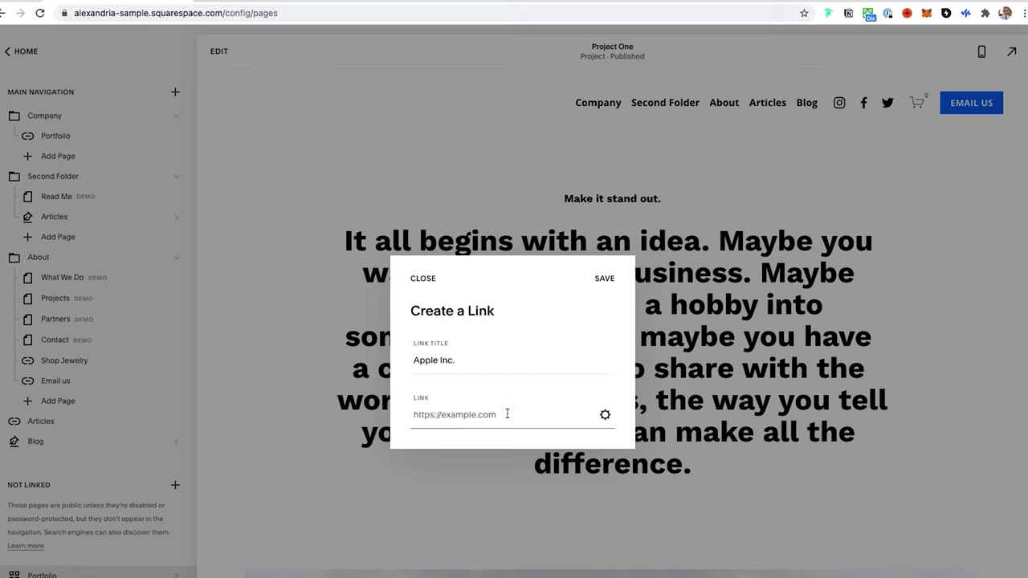
{"action": "key", "text": "super+v"}
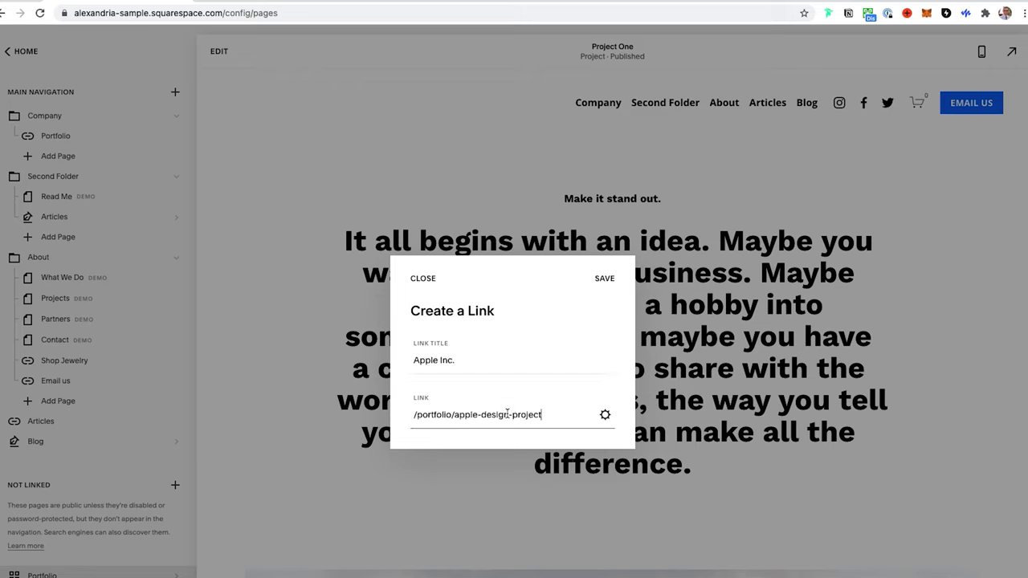
{"action": "left_click", "coordinate": [604, 278]}
{"action": "scroll", "coordinate": [370, 130], "scroll_direction": "down", "scroll_amount": 1}
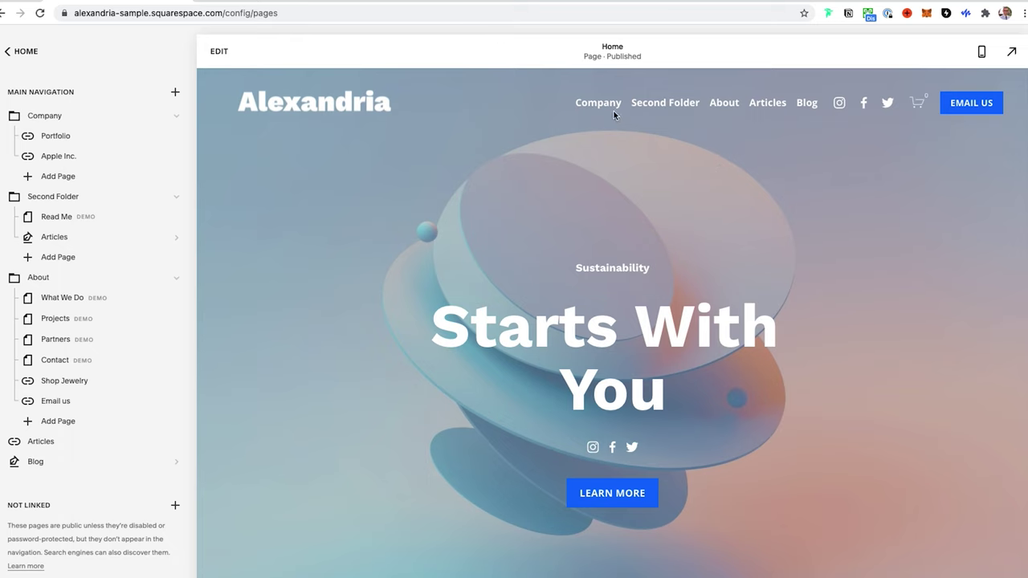
Step: Follow Apple Inc. from the Company dropdown and scroll through the Project One page
{"action": "mouse_move", "coordinate": [598, 107]}
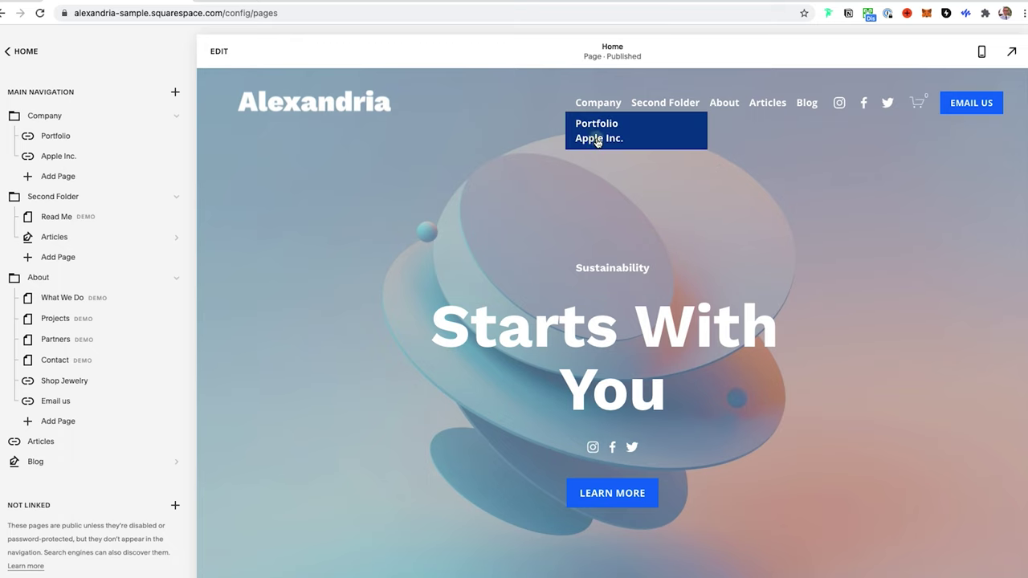
{"action": "left_click", "coordinate": [598, 139]}
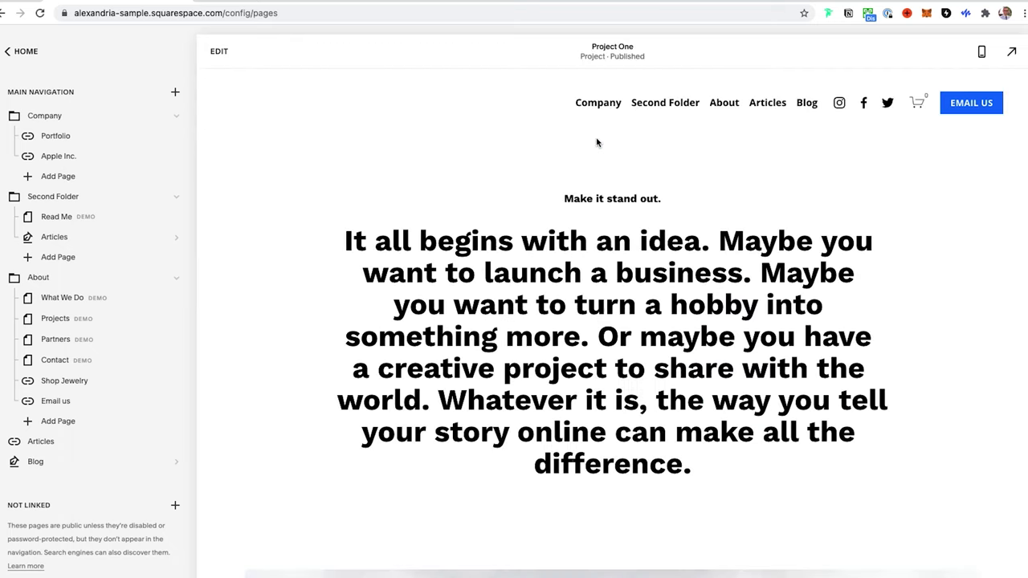
{"action": "scroll", "coordinate": [567, 318], "scroll_direction": "down", "scroll_amount": 8}
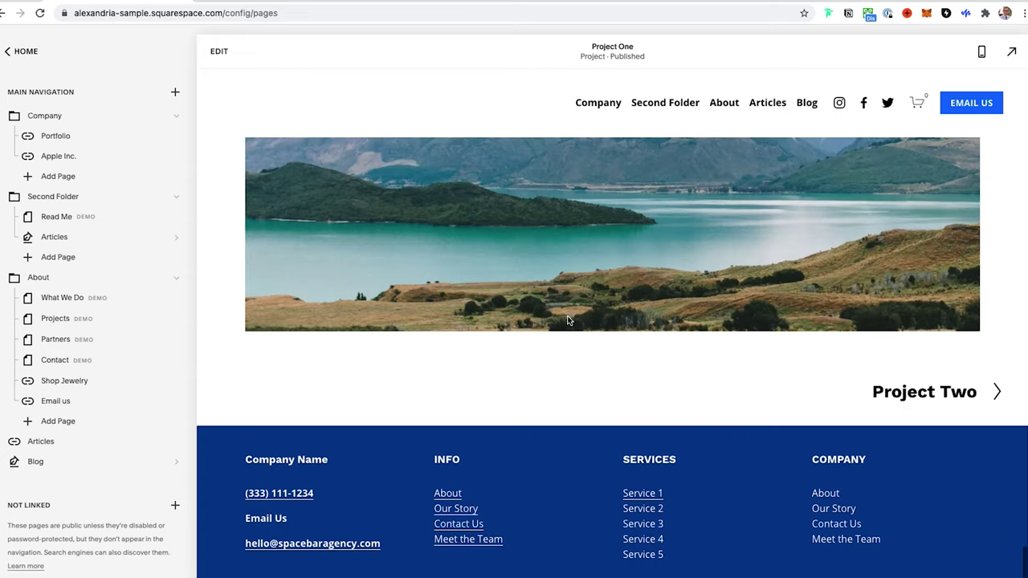
{"action": "scroll", "coordinate": [567, 320], "scroll_direction": "up", "scroll_amount": 8}
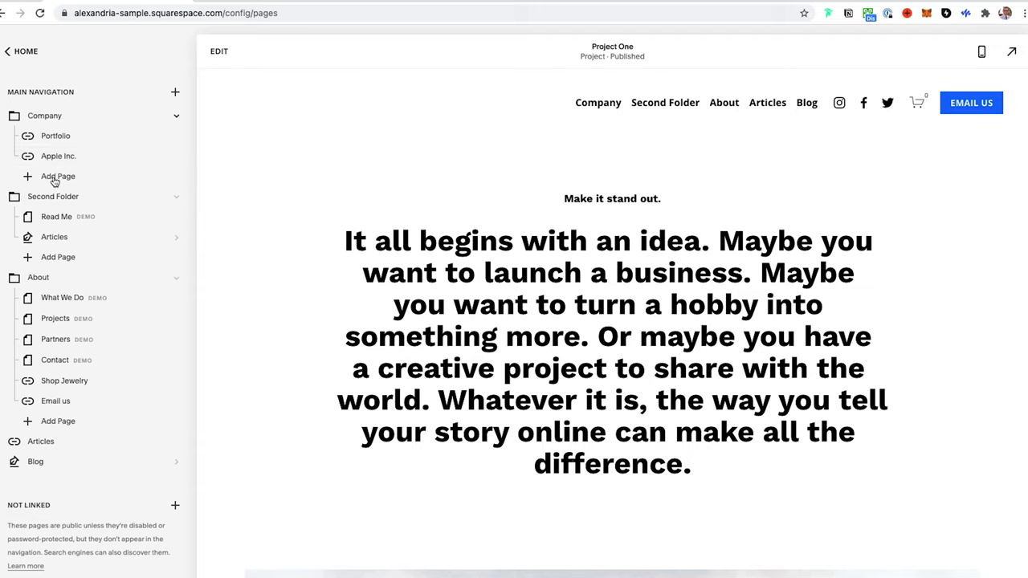
Step: Open the Products store page filtered to the Jewelry category
{"action": "scroll", "coordinate": [66, 362], "scroll_direction": "down", "scroll_amount": 3}
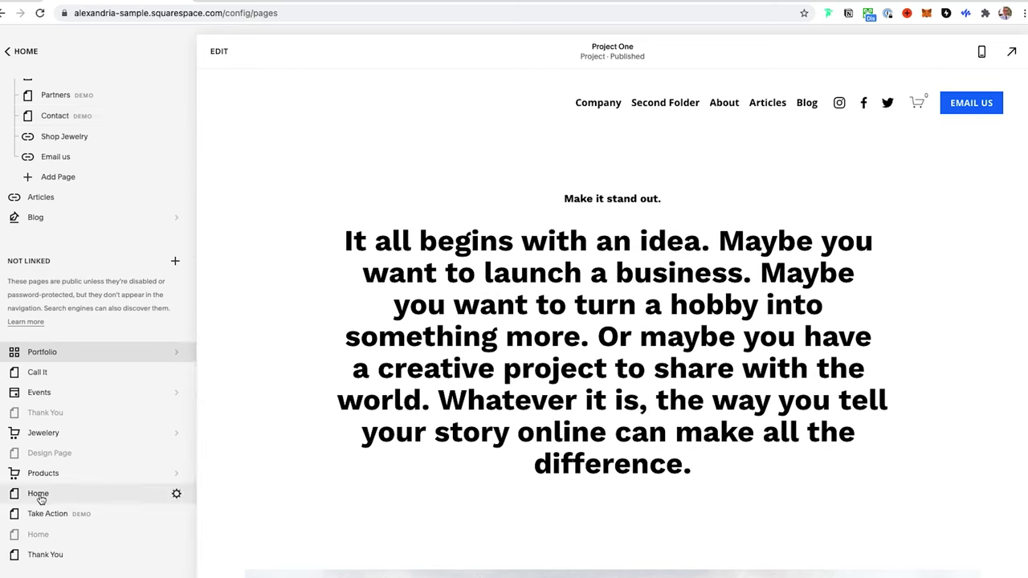
{"action": "left_click", "coordinate": [41, 473]}
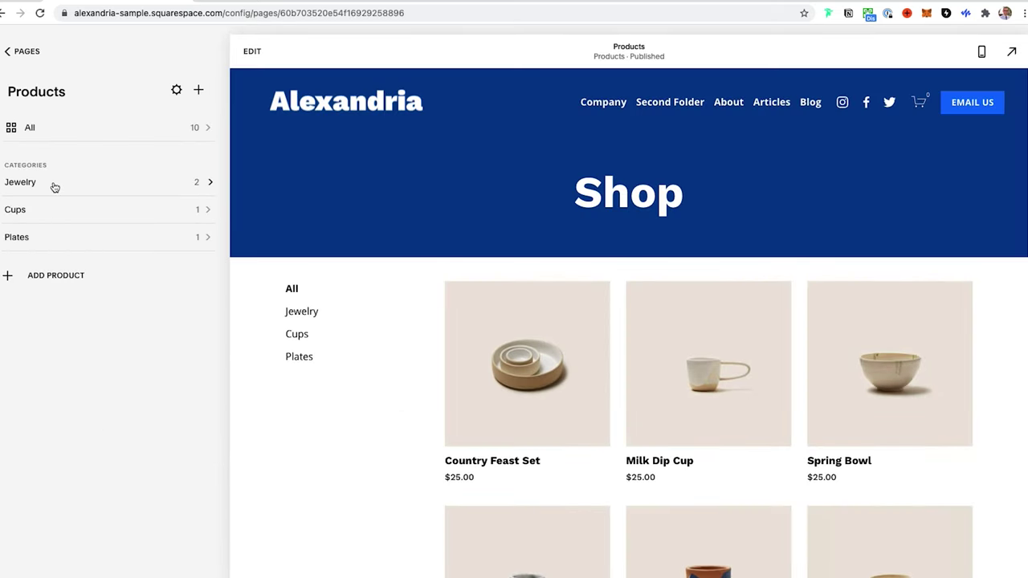
{"action": "left_click", "coordinate": [55, 187]}
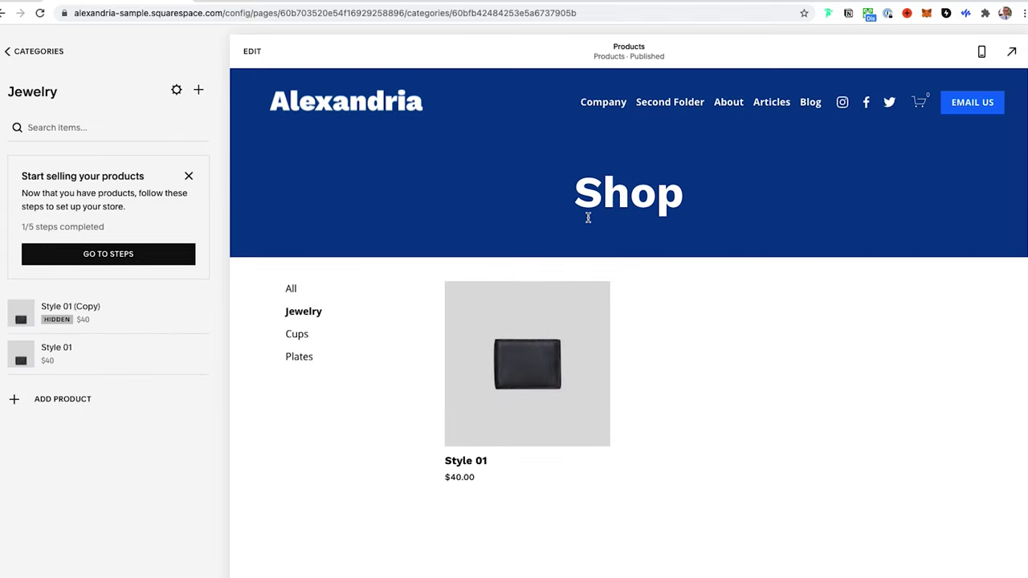
Step: Copy the /shop/jewelry page address from the live view, then return to the editor
{"action": "key", "text": "Escape"}
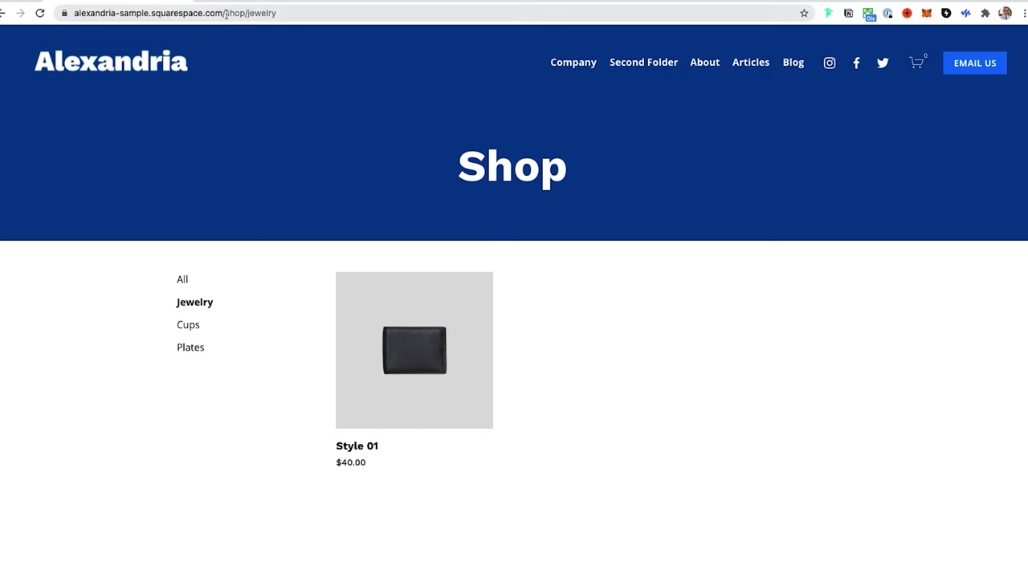
{"action": "left_click_drag", "start_coordinate": [288, 16], "coordinate": [251, 13]}
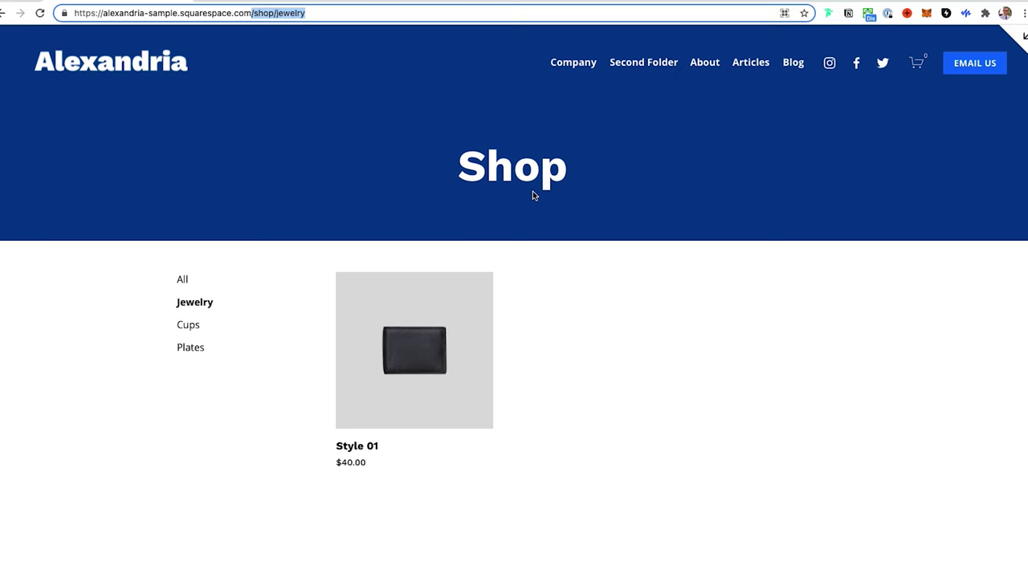
{"action": "key", "text": "super+a"}
{"action": "left_click", "coordinate": [184, 143]}
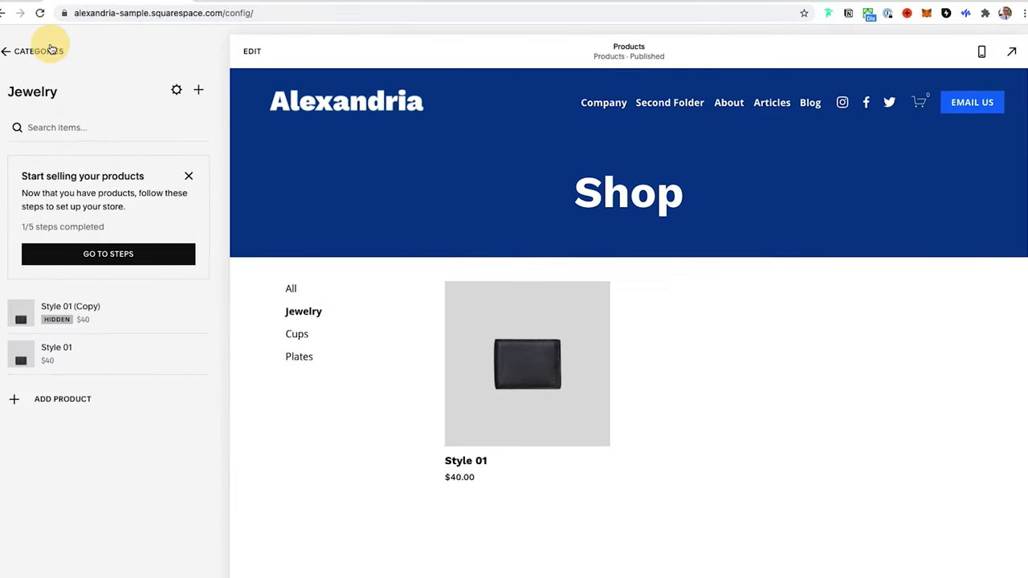
{"action": "left_click", "coordinate": [8, 50]}
Step: Add a 'Jewelry Collection' link to /shop/jewelry inside the Company folder
{"action": "left_click", "coordinate": [27, 132]}
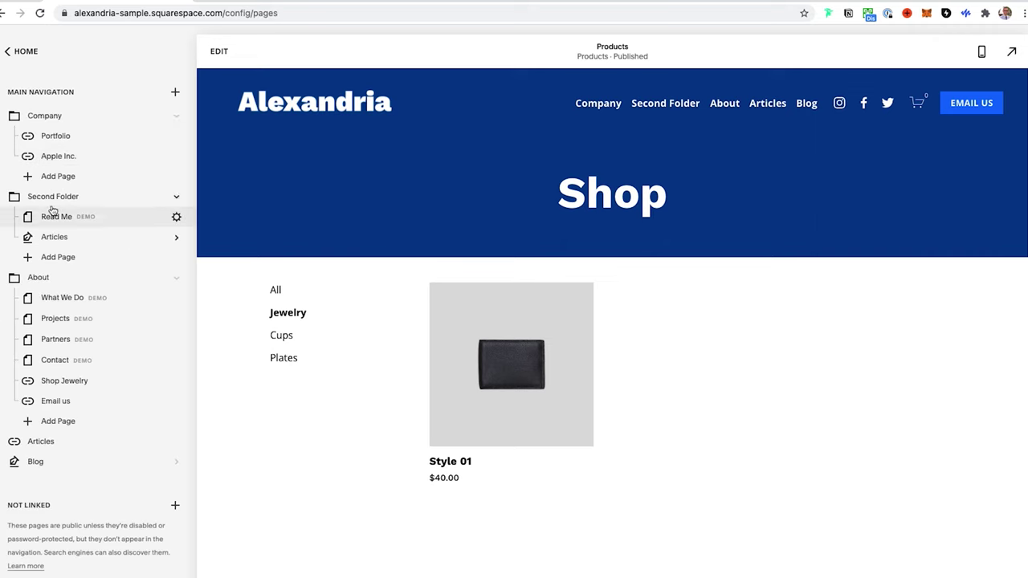
{"action": "left_click", "coordinate": [63, 176]}
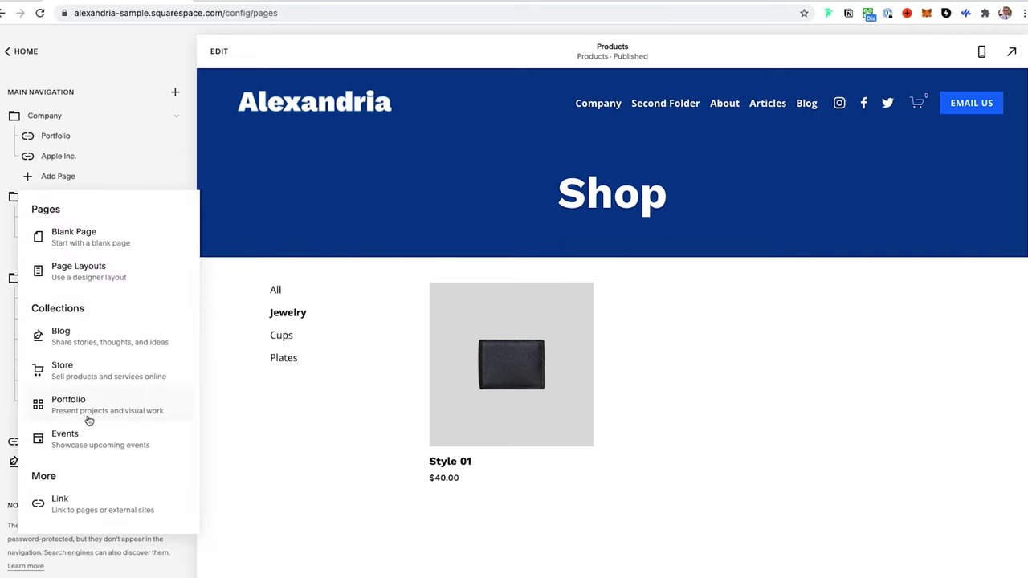
{"action": "left_click", "coordinate": [87, 503]}
{"action": "left_click", "coordinate": [496, 361]}
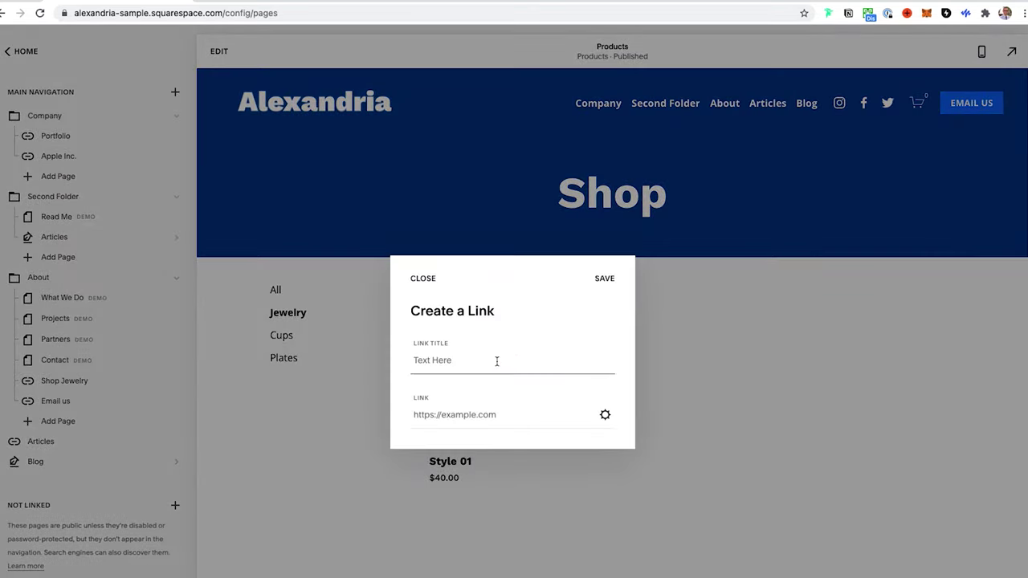
{"action": "type", "text": "Jewelry Collection"}
{"action": "key", "text": "Tab"}
{"action": "type", "text": "/shop/jewelry"}
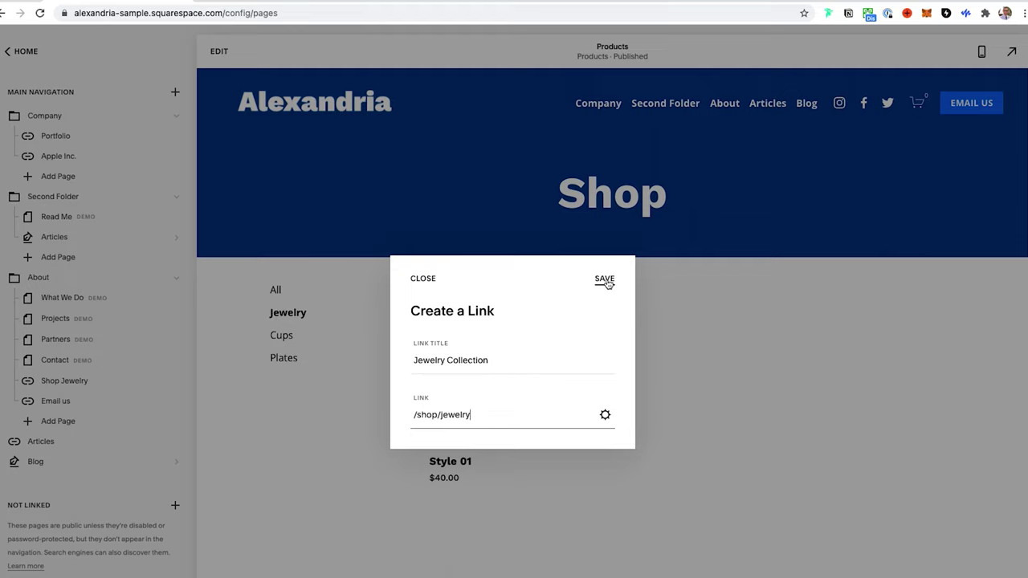
{"action": "type", "text": "-01482"}
{"action": "left_click", "coordinate": [604, 278]}
{"action": "mouse_move", "coordinate": [603, 109]}
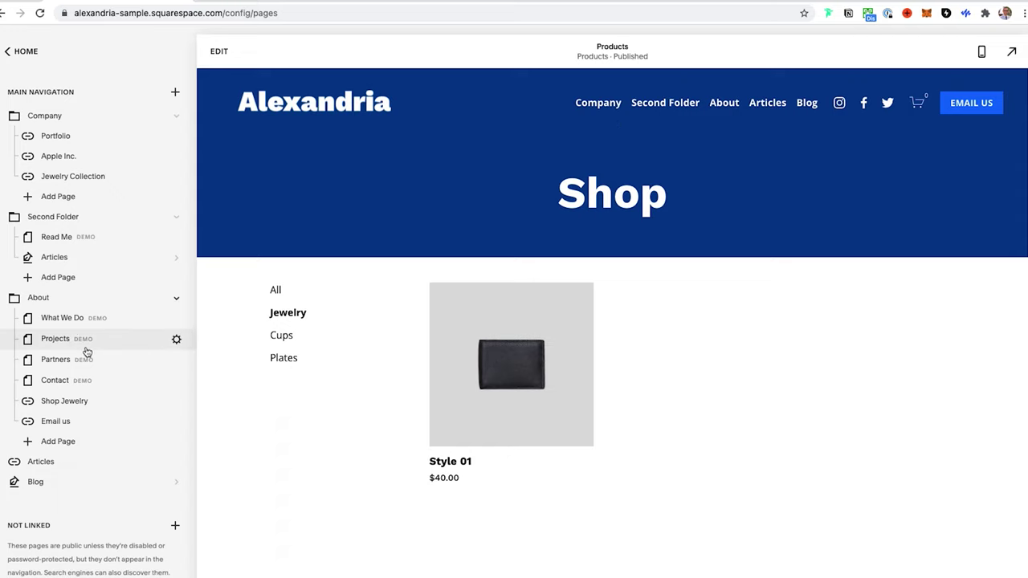
{"action": "scroll", "coordinate": [72, 278], "scroll_direction": "down", "scroll_amount": 2}
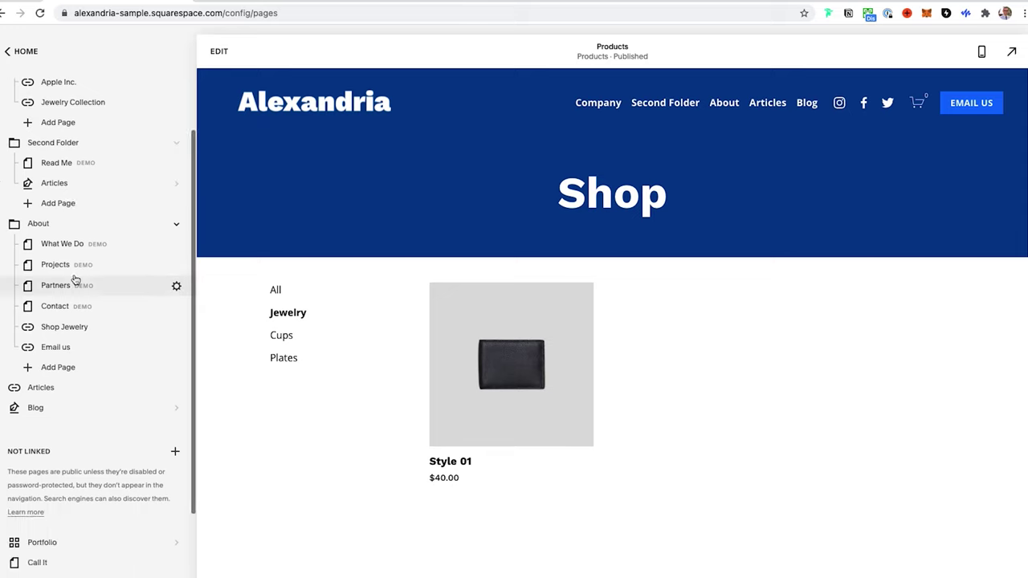
{"action": "scroll", "coordinate": [74, 279], "scroll_direction": "up", "scroll_amount": 2}
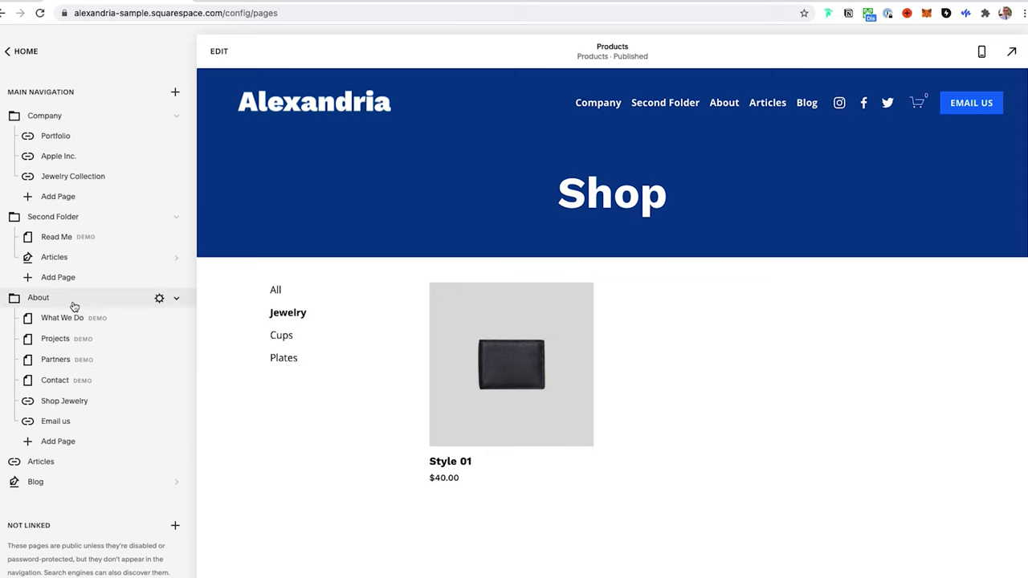
{"action": "scroll", "coordinate": [74, 279], "scroll_direction": "down", "scroll_amount": 8}
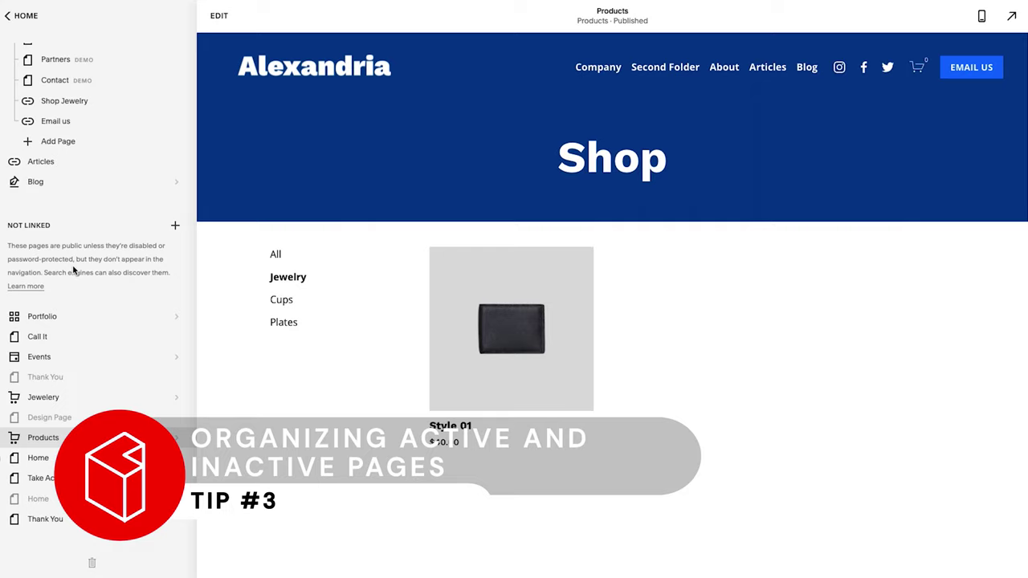
Step: Create an 'Active Pages' folder in the Not Linked section
{"action": "left_click", "coordinate": [176, 227]}
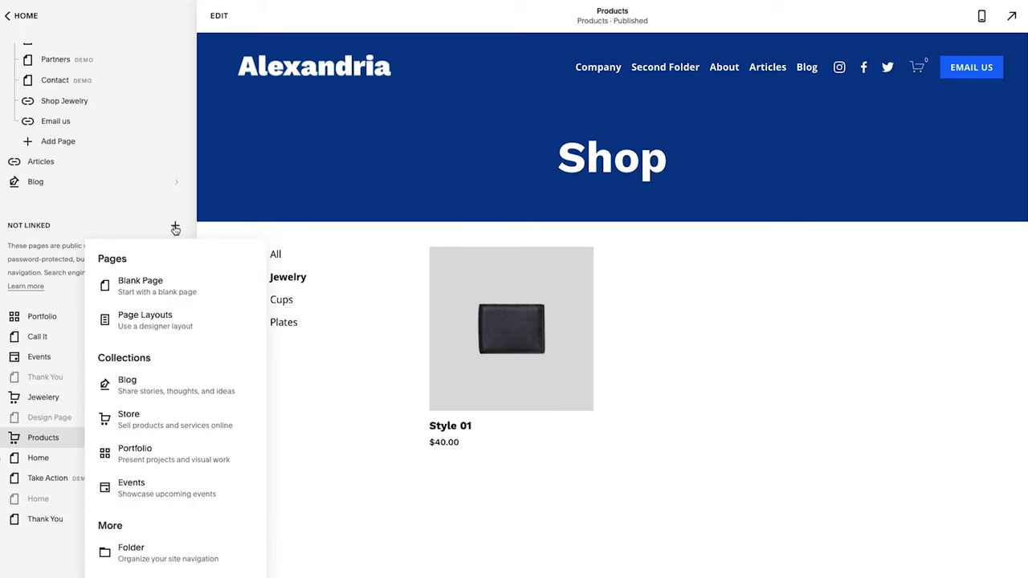
{"action": "left_click", "coordinate": [145, 551]}
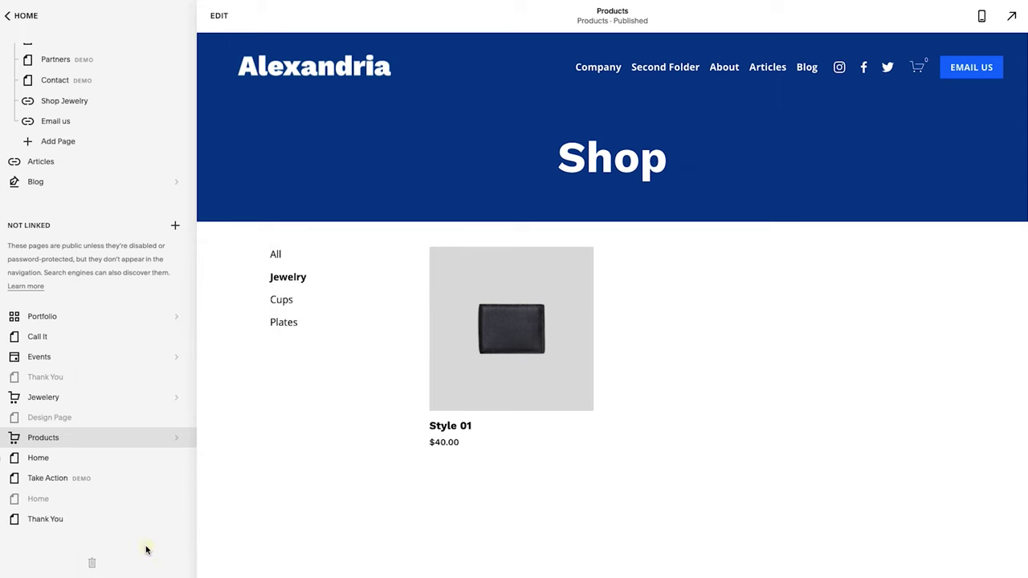
{"action": "type", "text": "Ac"}
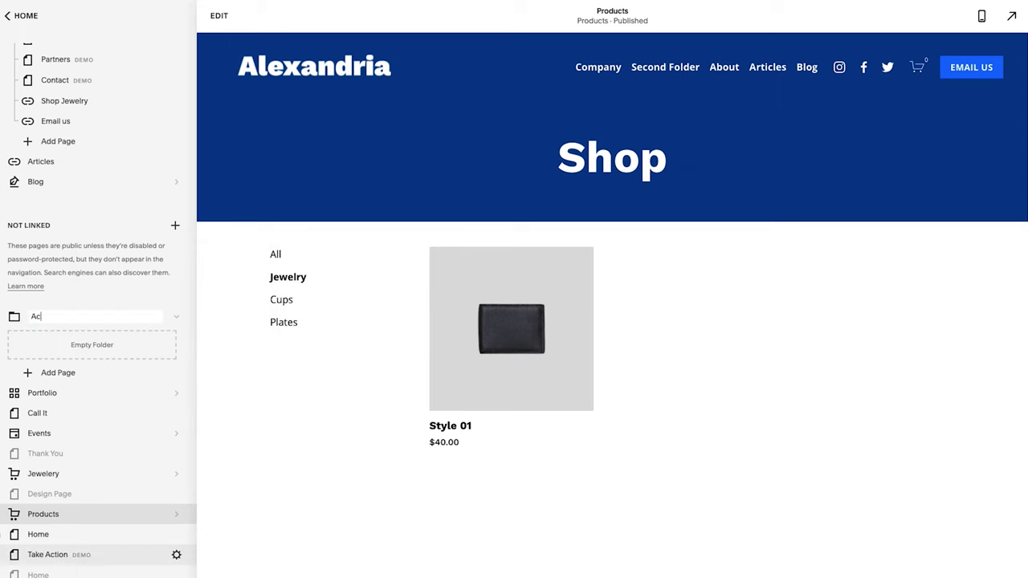
{"action": "type", "text": "tive Page"}
{"action": "key", "text": "BackSpace"}
{"action": "key", "text": "BackSpace"}
{"action": "type", "text": "ages"}
{"action": "key", "text": "Return"}
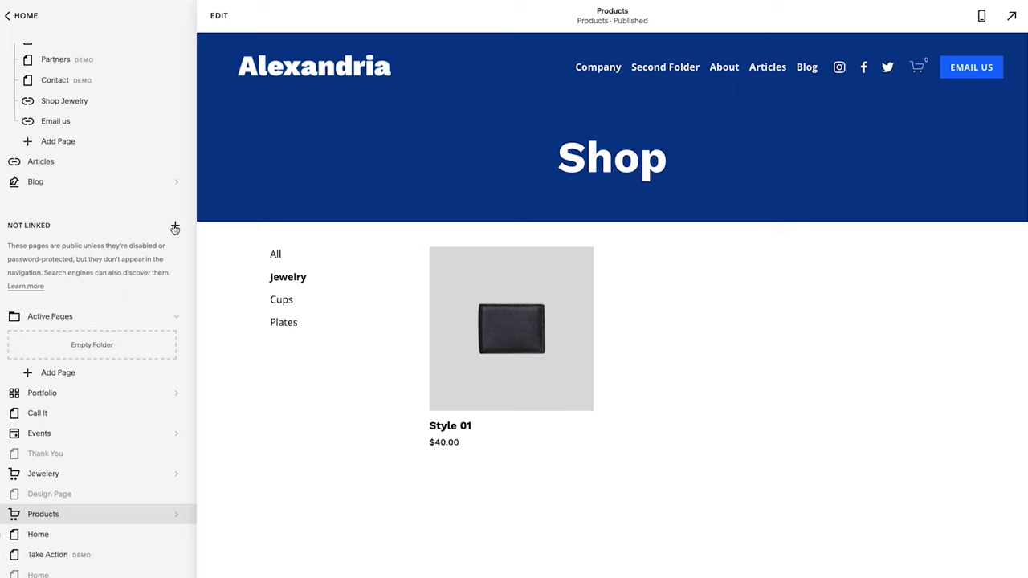
Step: Create a second Not Linked folder named 'Inactive Pages'
{"action": "left_click", "coordinate": [175, 225]}
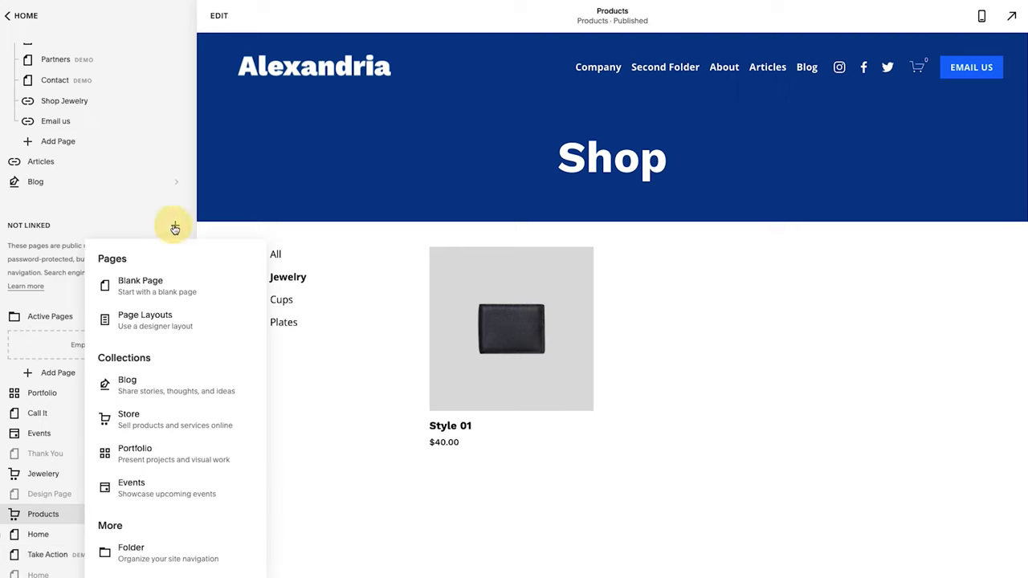
{"action": "left_click", "coordinate": [133, 549]}
{"action": "type", "text": "Inactive Pages"}
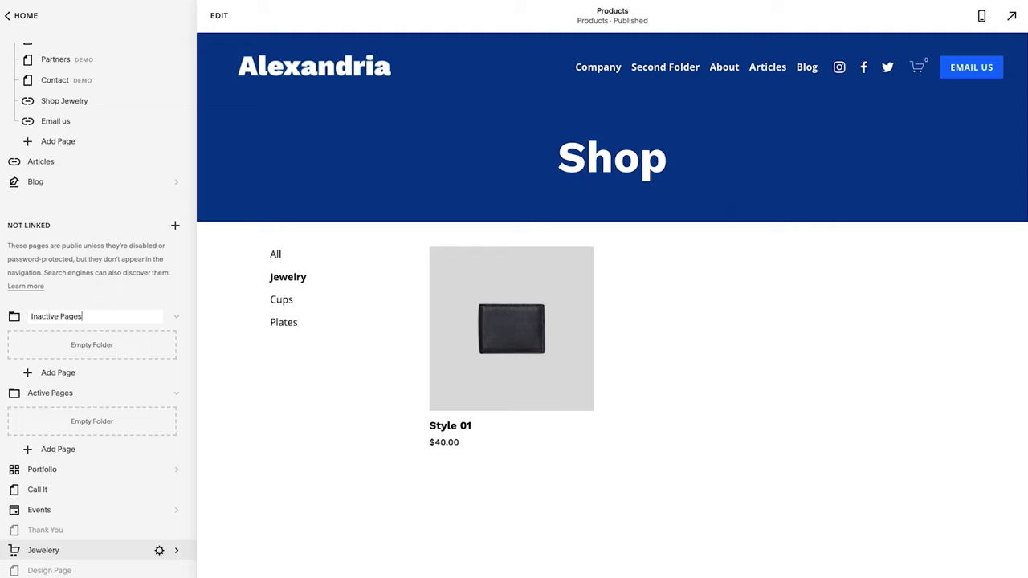
{"action": "key", "text": "Return"}
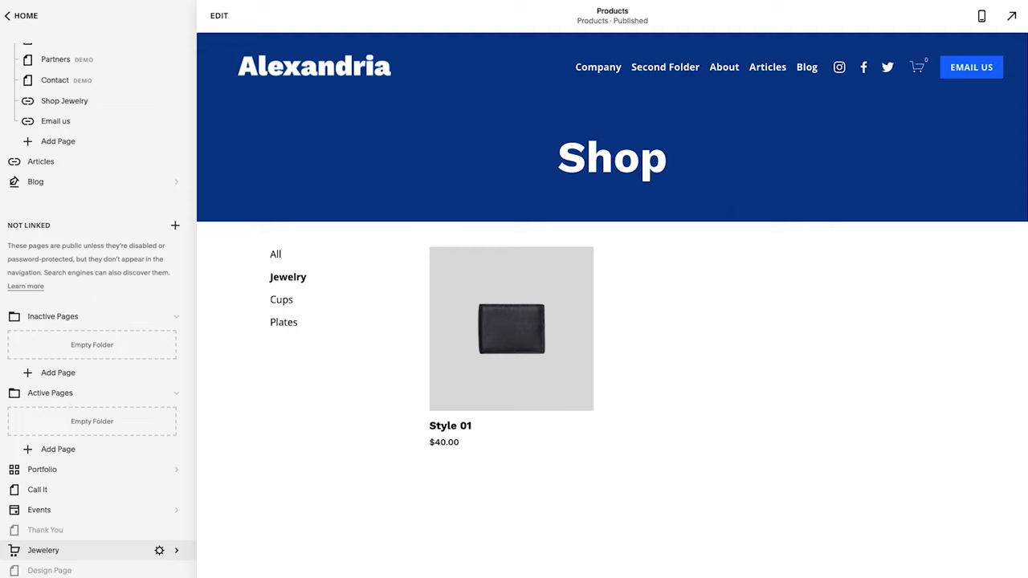
{"action": "scroll", "coordinate": [66, 374], "scroll_direction": "down", "scroll_amount": 1}
Step: Move Thank You, Design Page and the disabled Home page into Inactive Pages
{"action": "scroll", "coordinate": [66, 374], "scroll_direction": "down", "scroll_amount": 2}
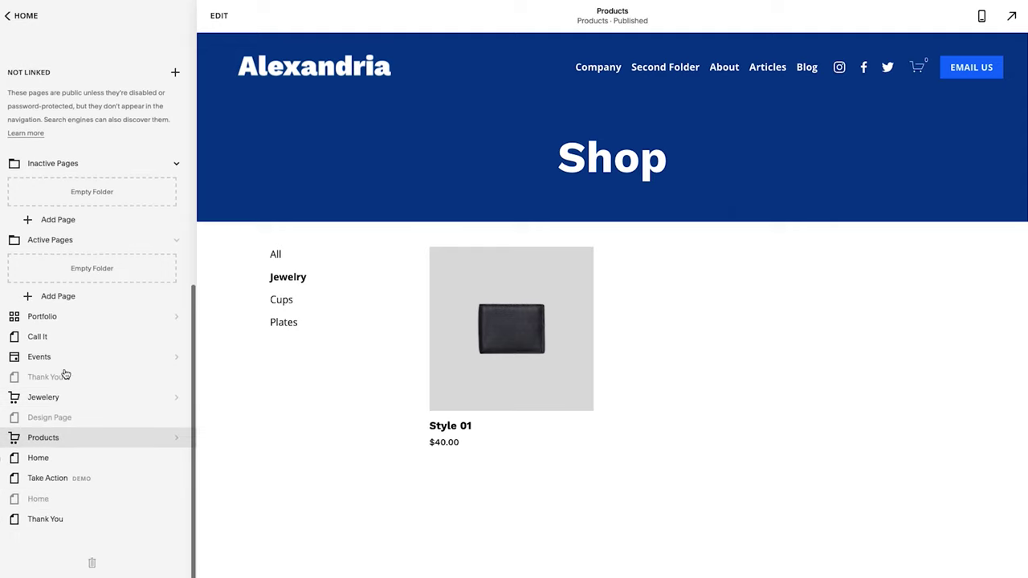
{"action": "scroll", "coordinate": [65, 399], "scroll_direction": "up", "scroll_amount": 1}
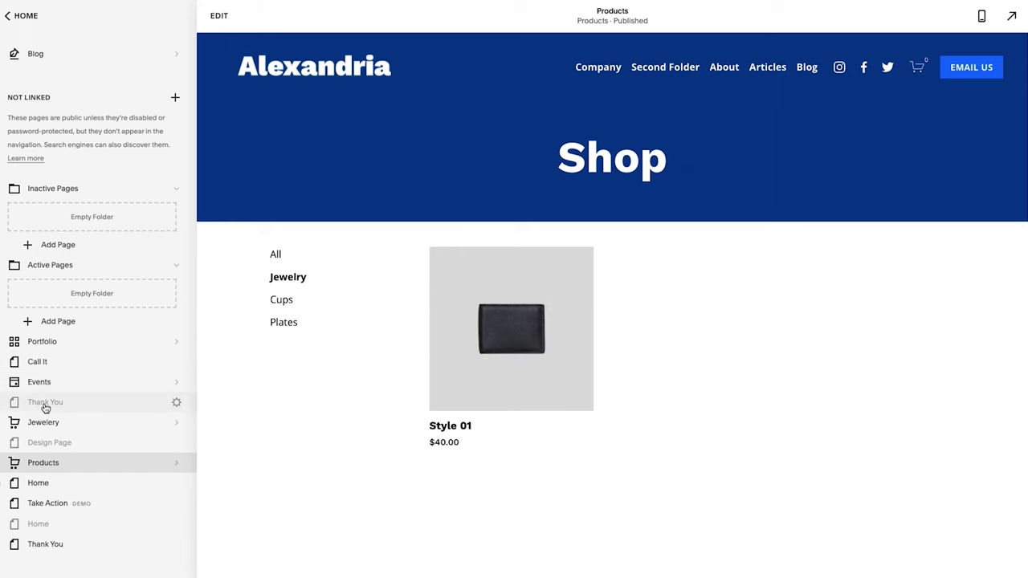
{"action": "left_click_drag", "start_coordinate": [46, 408], "coordinate": [70, 210]}
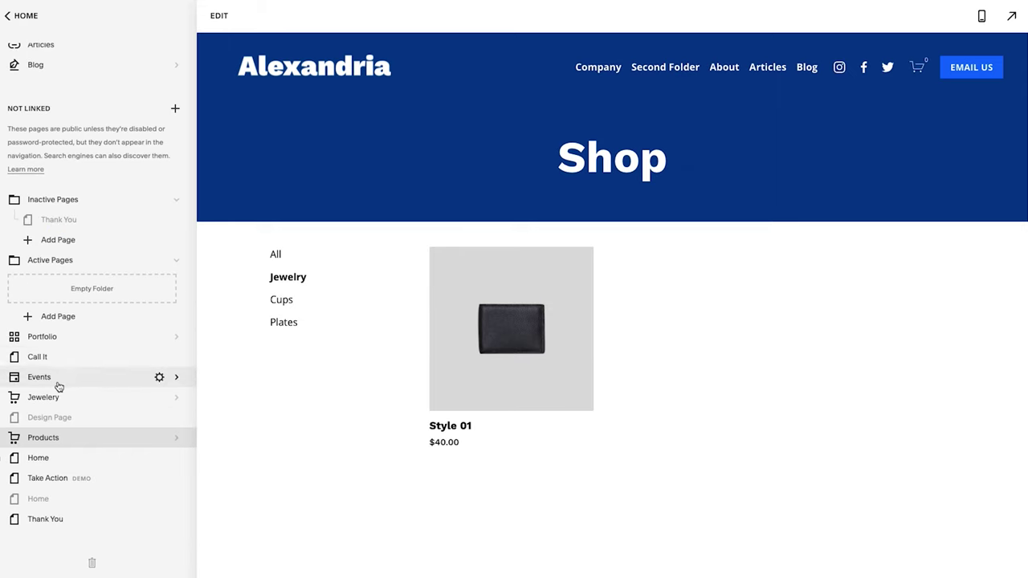
{"action": "left_click_drag", "start_coordinate": [56, 416], "coordinate": [64, 232]}
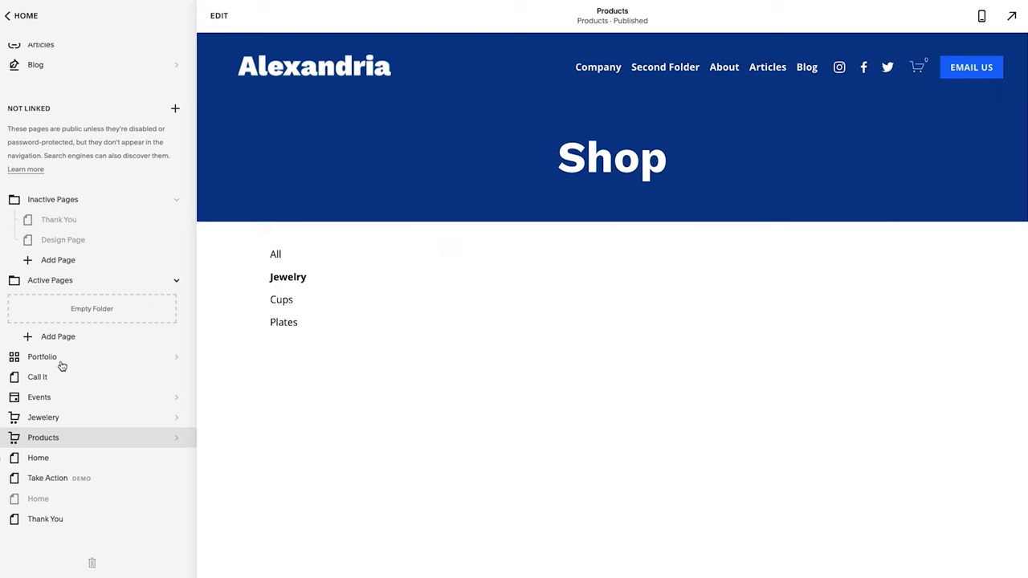
{"action": "left_click_drag", "start_coordinate": [45, 501], "coordinate": [61, 255]}
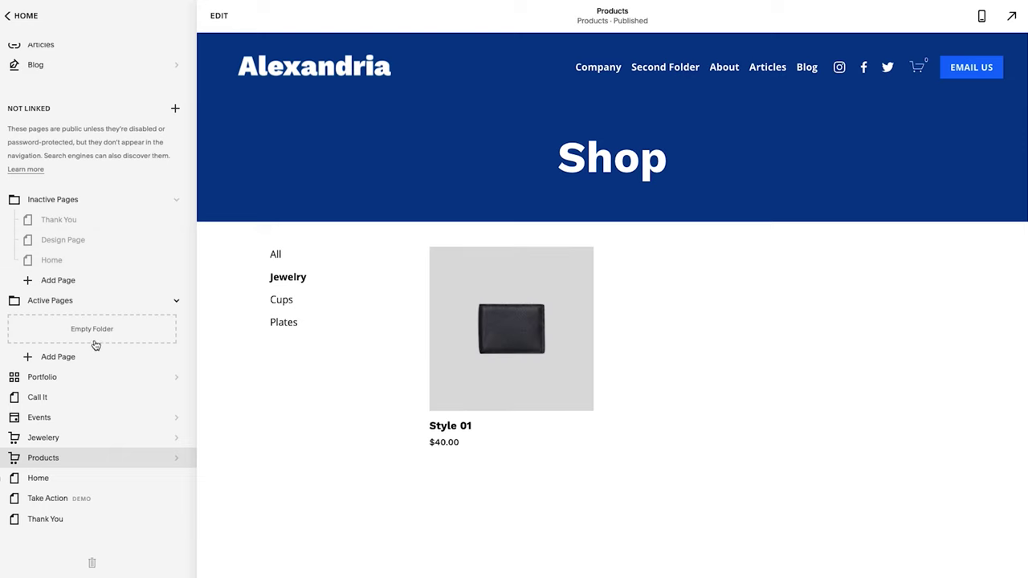
Step: Keep Thank You disabled in its page settings and move Portfolio into Active Pages
{"action": "left_click", "coordinate": [177, 222]}
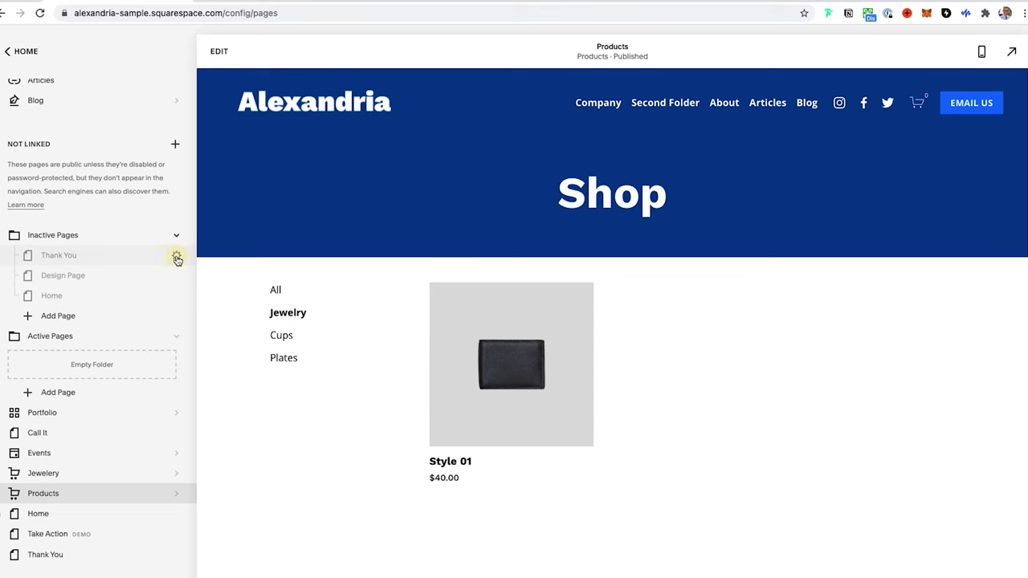
{"action": "left_click", "coordinate": [175, 257]}
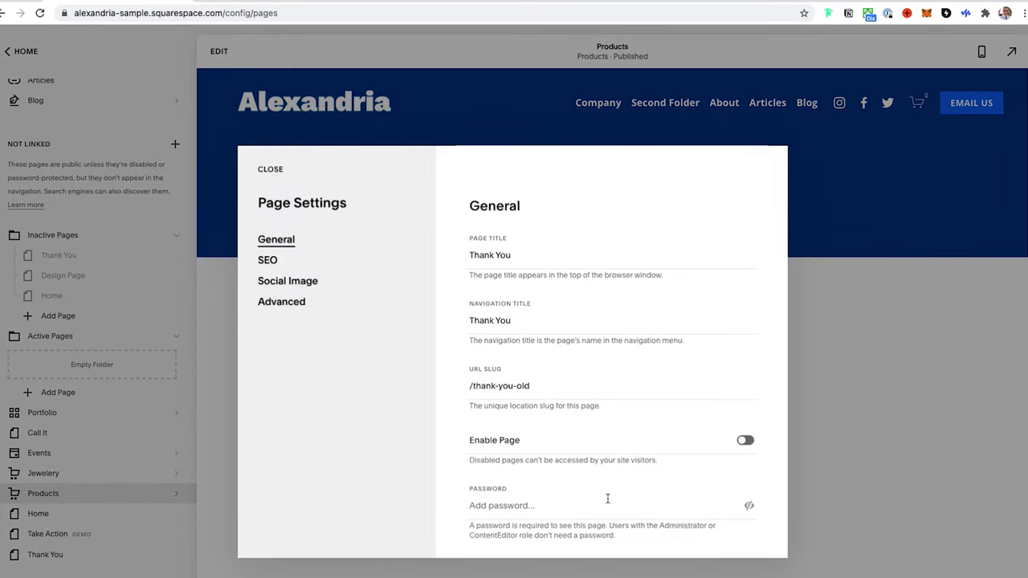
{"action": "left_click", "coordinate": [747, 441]}
{"action": "left_click", "coordinate": [747, 442]}
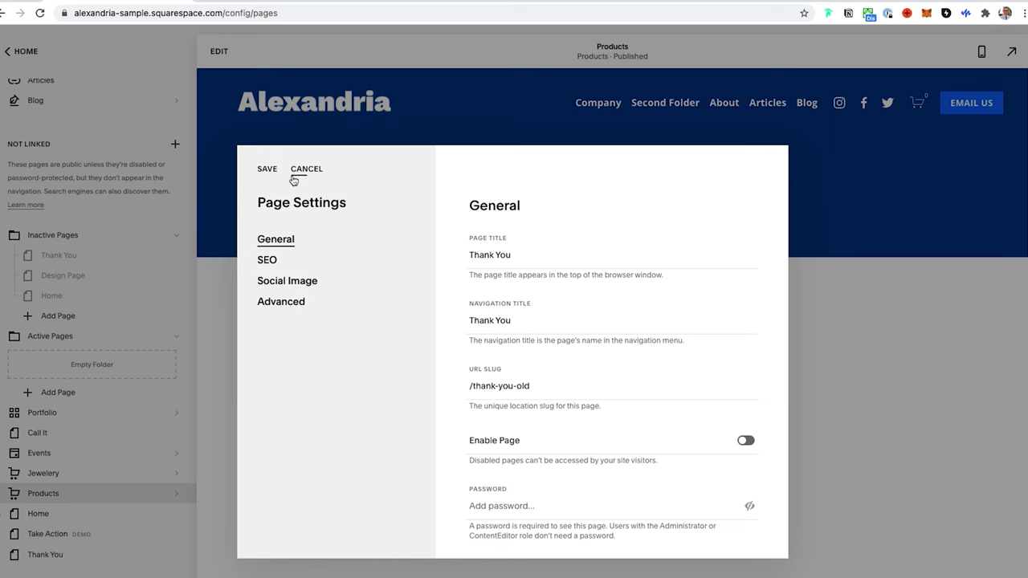
{"action": "left_click", "coordinate": [267, 172]}
{"action": "left_click", "coordinate": [269, 171]}
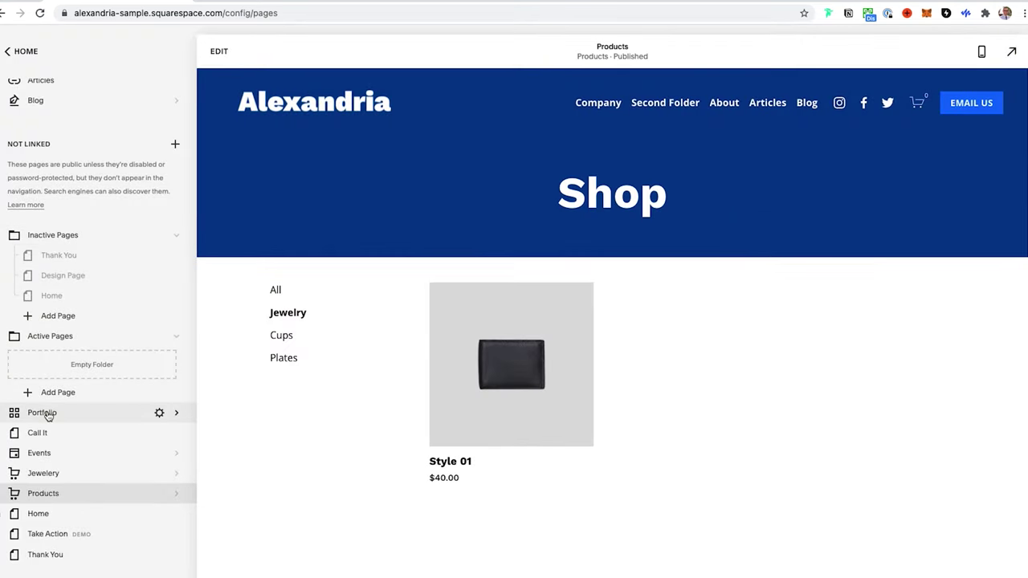
{"action": "left_click_drag", "start_coordinate": [45, 413], "coordinate": [58, 352]}
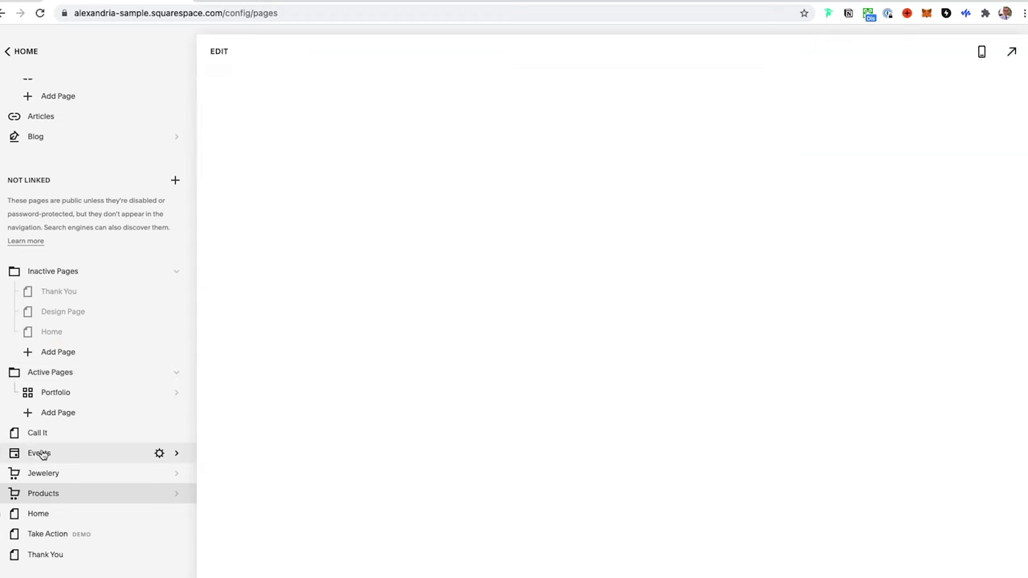
Step: Move Events, Call It, Jewelery, Products, Home, Take Action and Thank You into Active Pages, place it above Inactive Pages, and collapse Inactive Pages
{"action": "left_click_drag", "start_coordinate": [41, 455], "coordinate": [48, 392]}
{"action": "left_click_drag", "start_coordinate": [34, 455], "coordinate": [50, 393]}
{"action": "left_click_drag", "start_coordinate": [45, 474], "coordinate": [48, 406]}
{"action": "left_click_drag", "start_coordinate": [43, 494], "coordinate": [51, 411]}
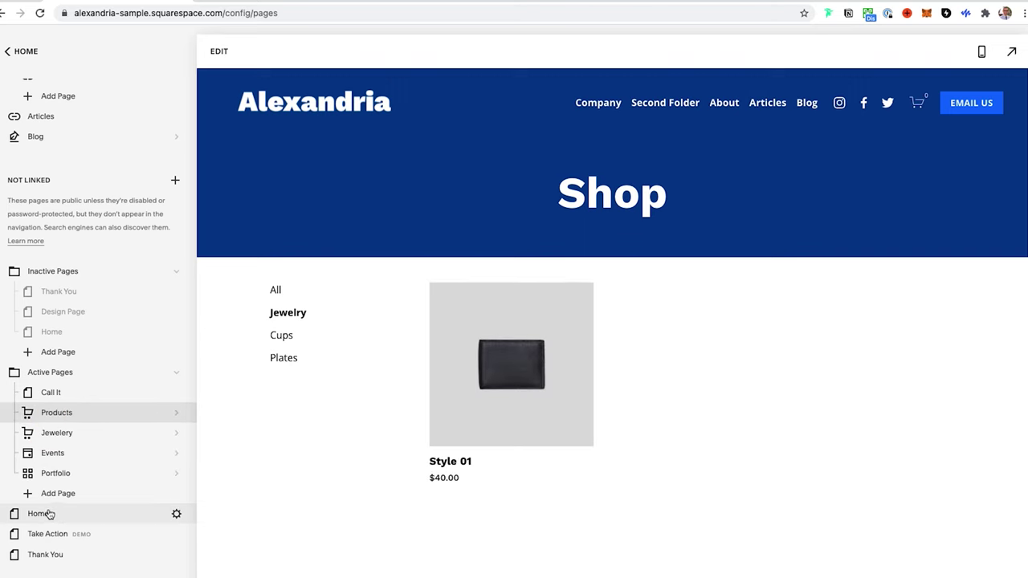
{"action": "left_click_drag", "start_coordinate": [50, 515], "coordinate": [50, 392]}
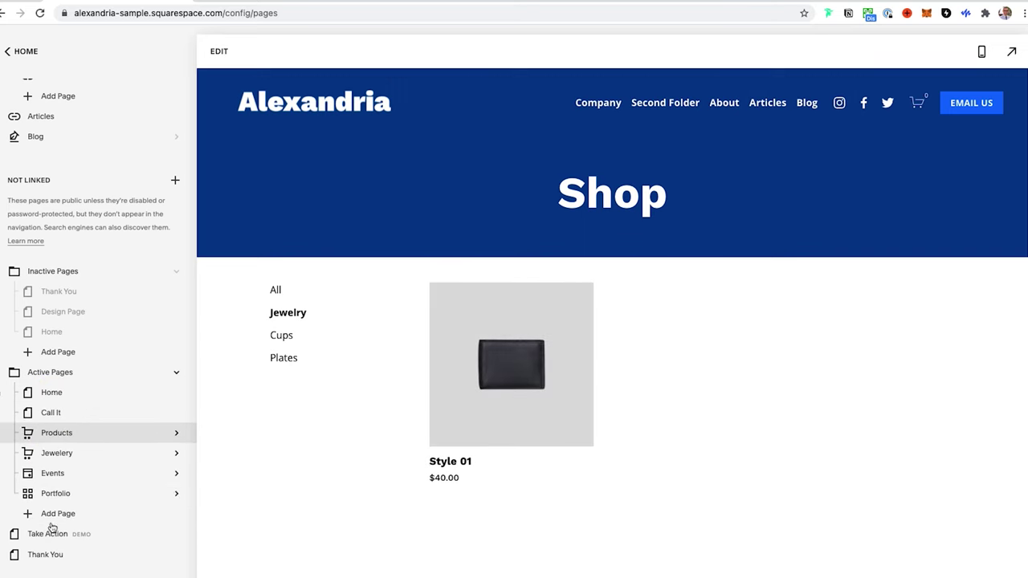
{"action": "left_click_drag", "start_coordinate": [50, 530], "coordinate": [51, 448]}
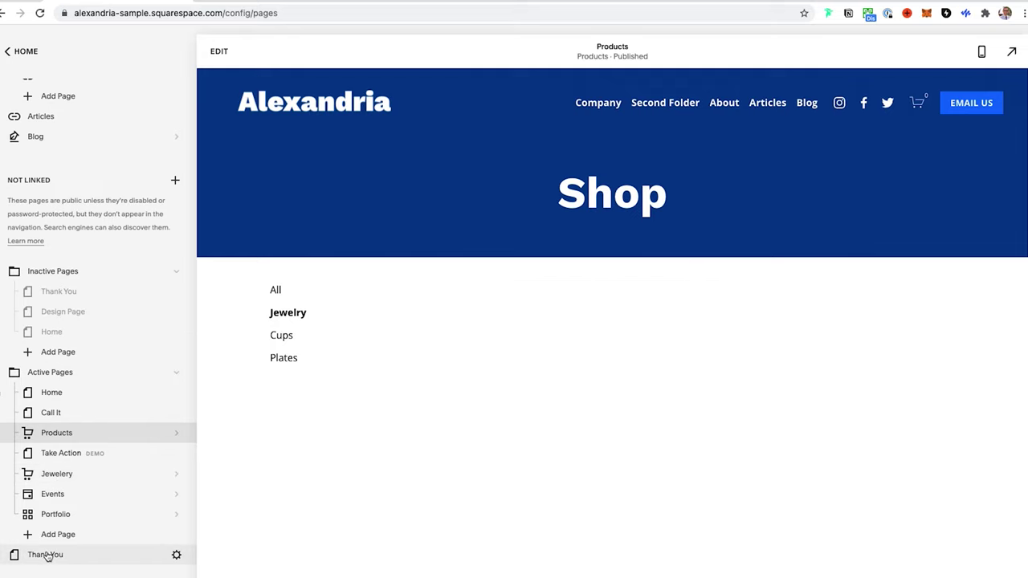
{"action": "left_click_drag", "start_coordinate": [47, 557], "coordinate": [58, 472]}
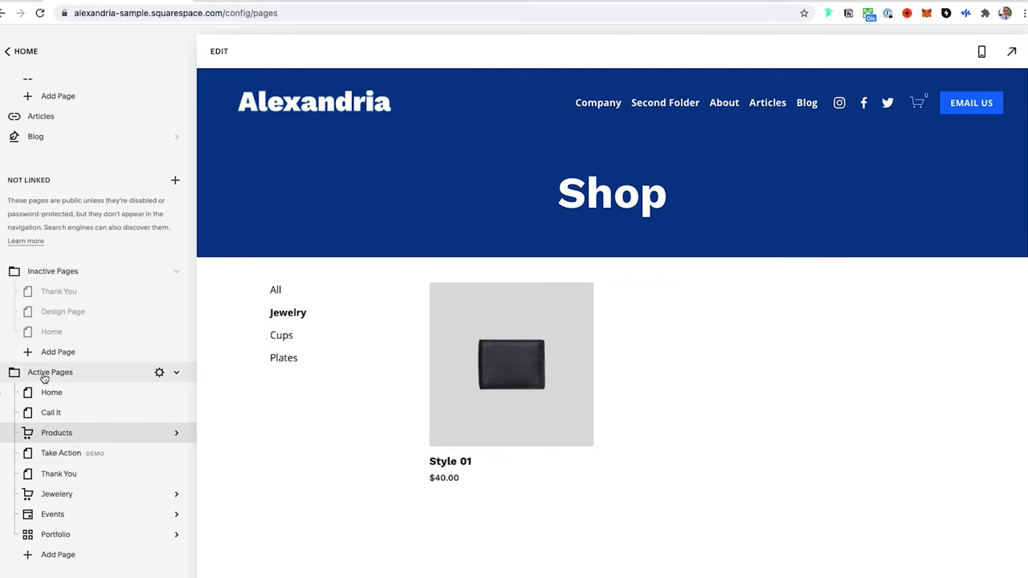
{"action": "left_click_drag", "start_coordinate": [44, 375], "coordinate": [39, 271]}
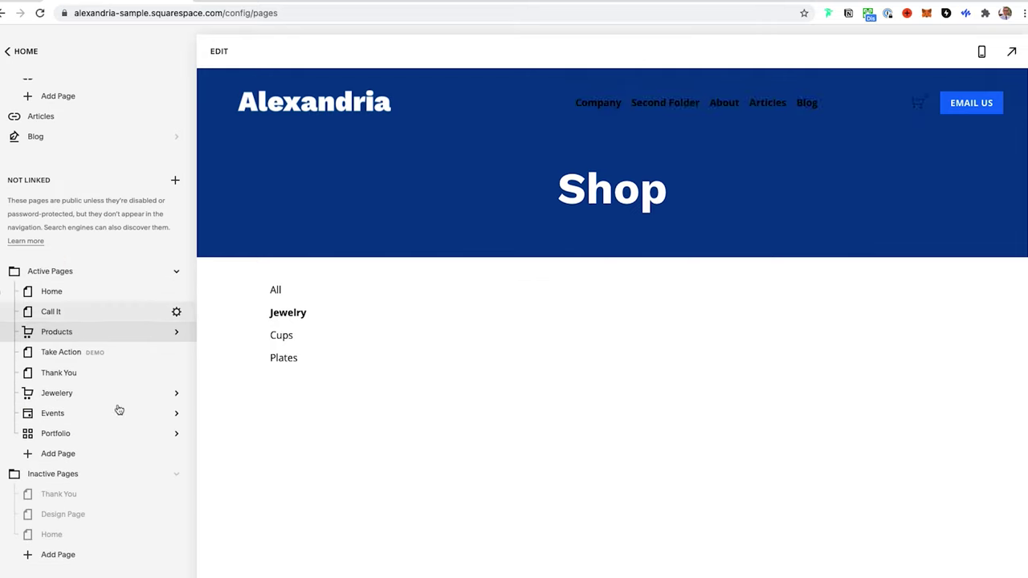
{"action": "left_click", "coordinate": [175, 474]}
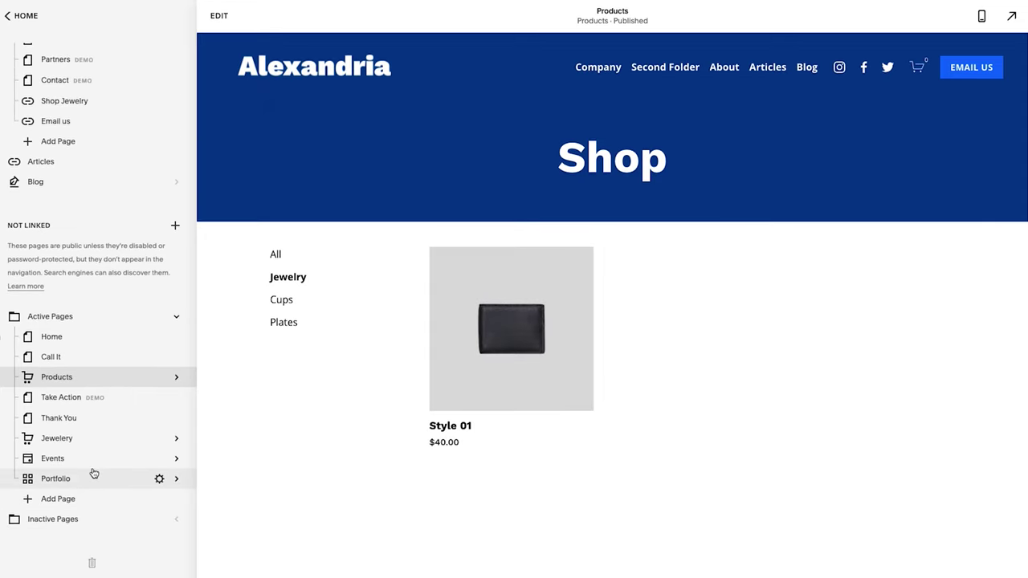
Step: Create a Misc Pages folder, move Thank You into it, and place it below Active Pages
{"action": "left_click", "coordinate": [175, 226]}
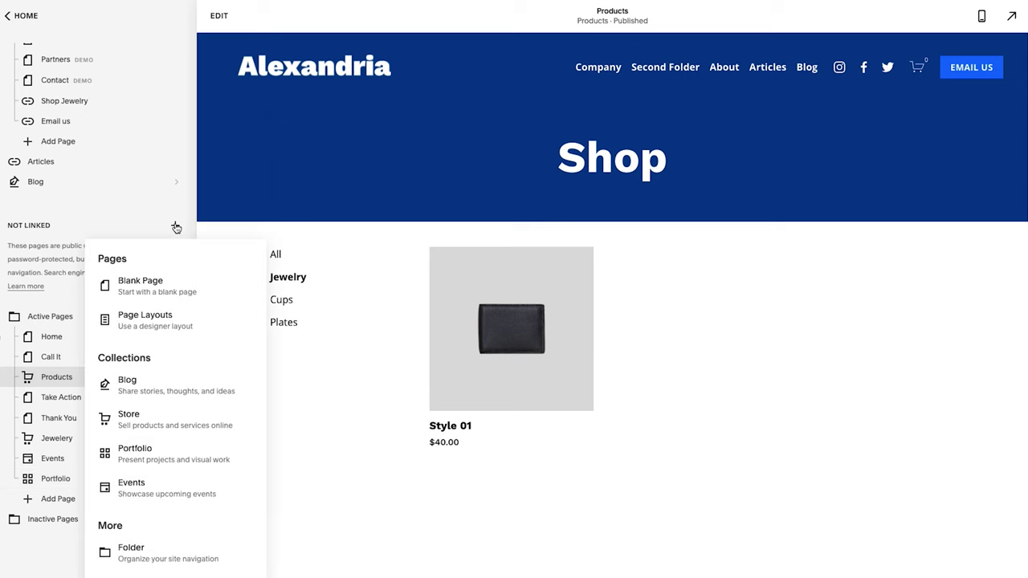
{"action": "left_click", "coordinate": [157, 558]}
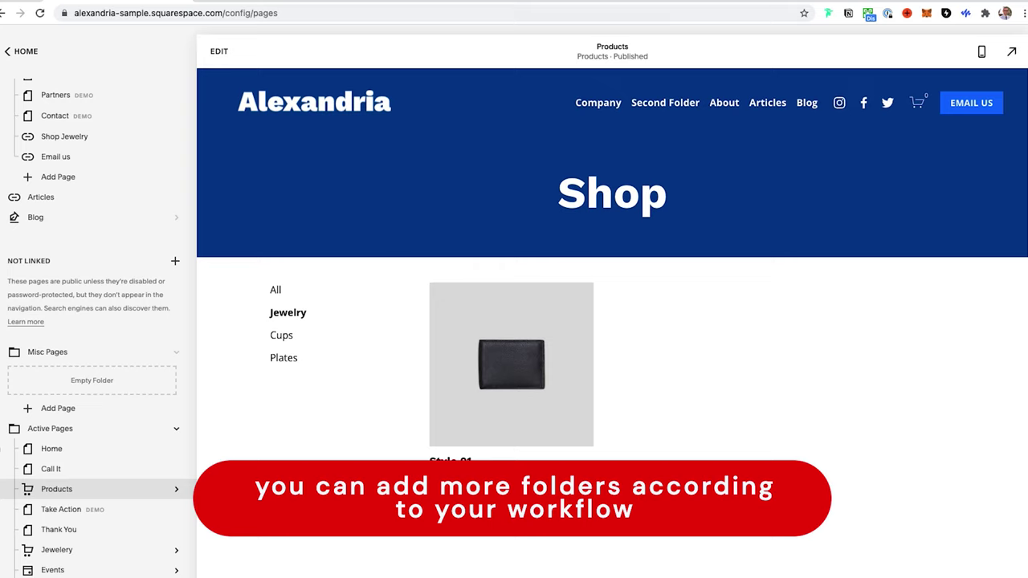
{"action": "left_click_drag", "start_coordinate": [72, 530], "coordinate": [78, 372]}
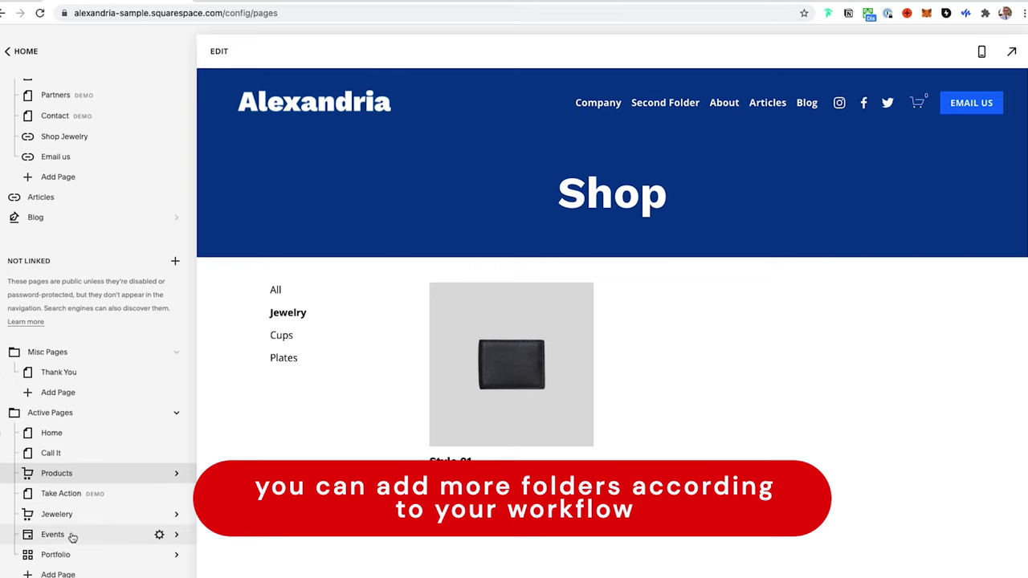
{"action": "left_click", "coordinate": [73, 473]}
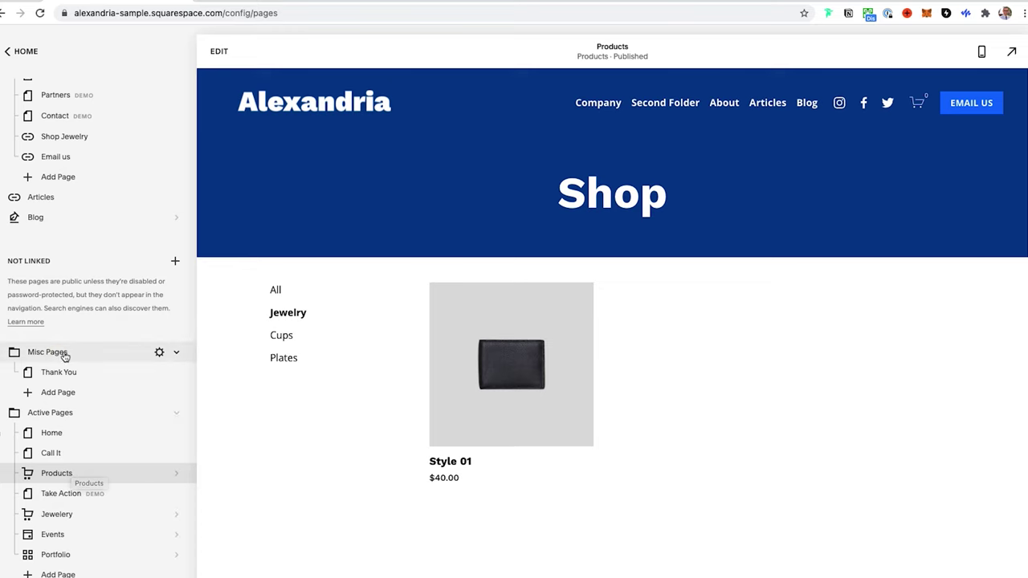
{"action": "left_click_drag", "start_coordinate": [64, 356], "coordinate": [60, 558]}
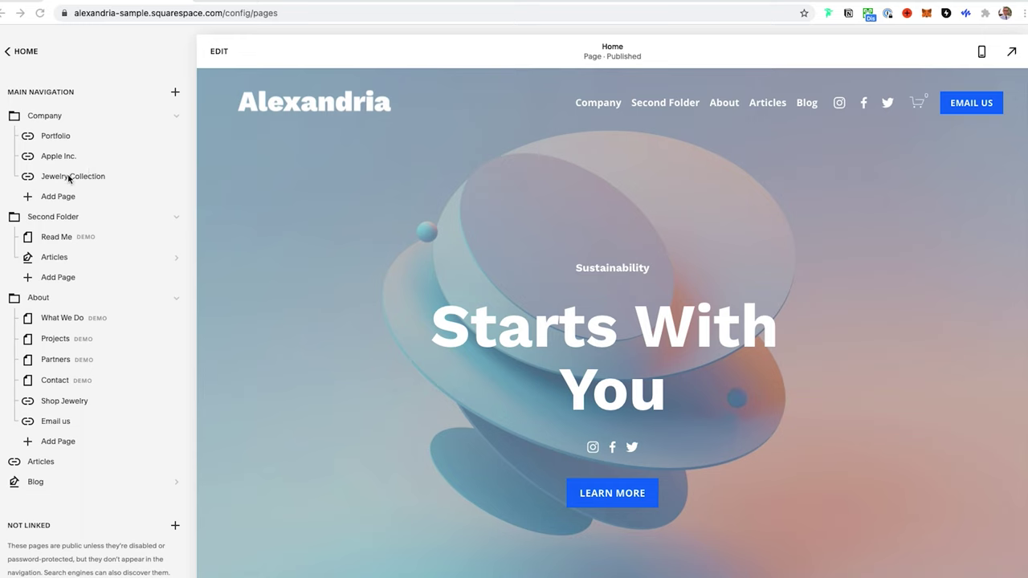
Step: Scroll down the Pages panel to review the Active, Misc and Inactive folders
{"action": "scroll", "coordinate": [70, 178], "scroll_direction": "down", "scroll_amount": 2}
{"action": "scroll", "coordinate": [70, 178], "scroll_direction": "down", "scroll_amount": 5}
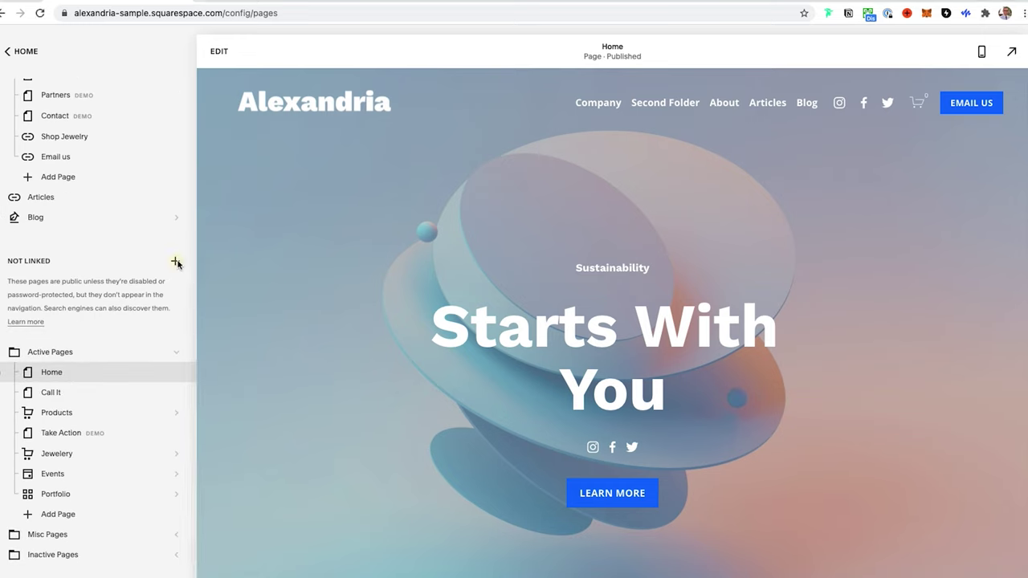
Step: Create a new page from the General 2 layout named 'About Us'
{"action": "left_click", "coordinate": [176, 262]}
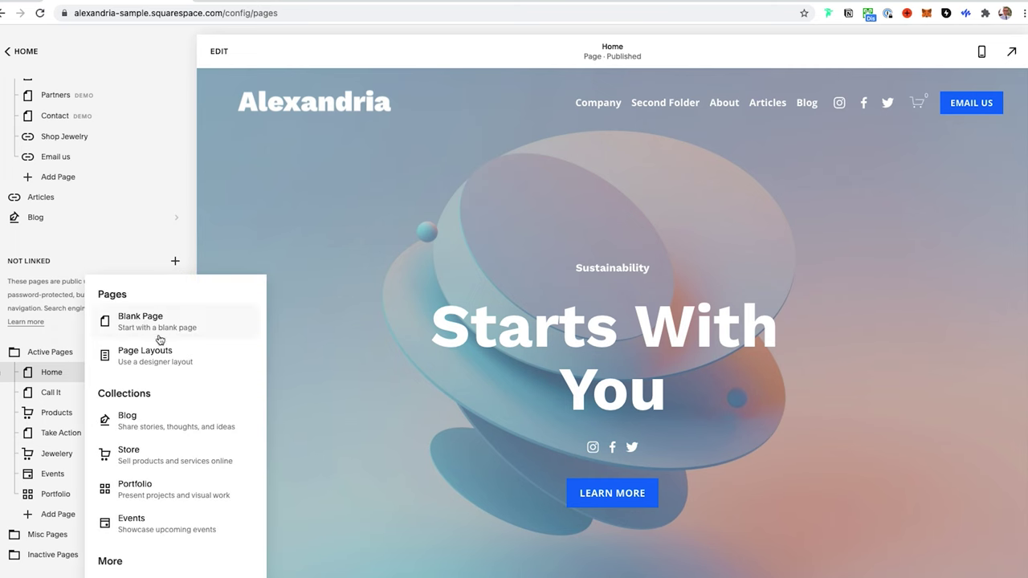
{"action": "left_click", "coordinate": [156, 360]}
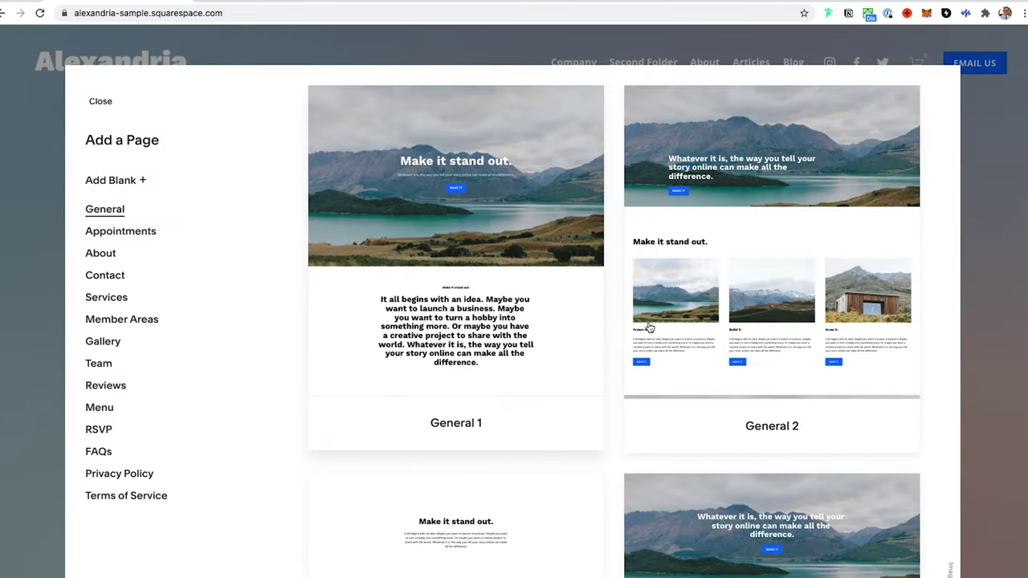
{"action": "left_click", "coordinate": [722, 288]}
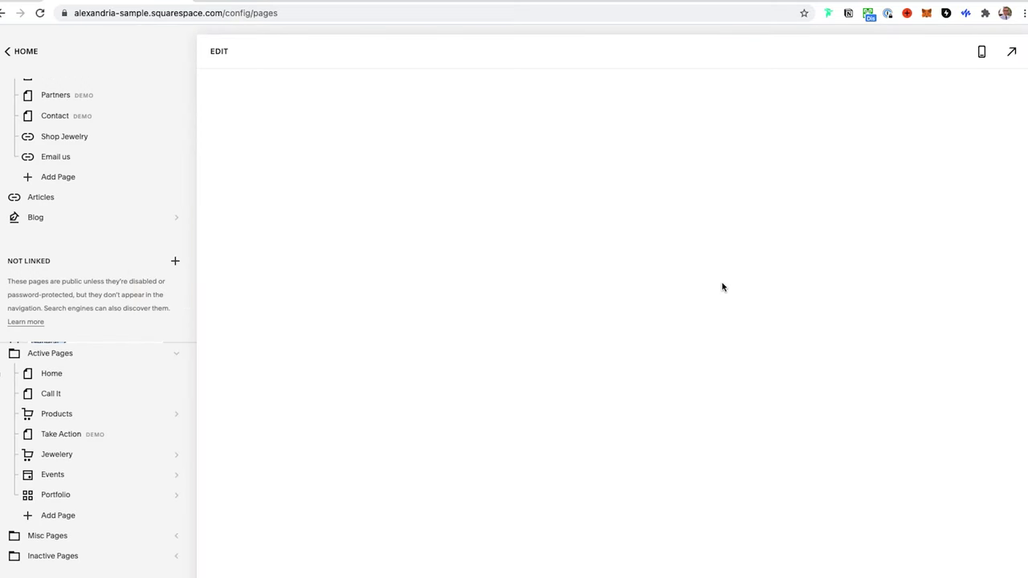
{"action": "type", "text": "Abo"}
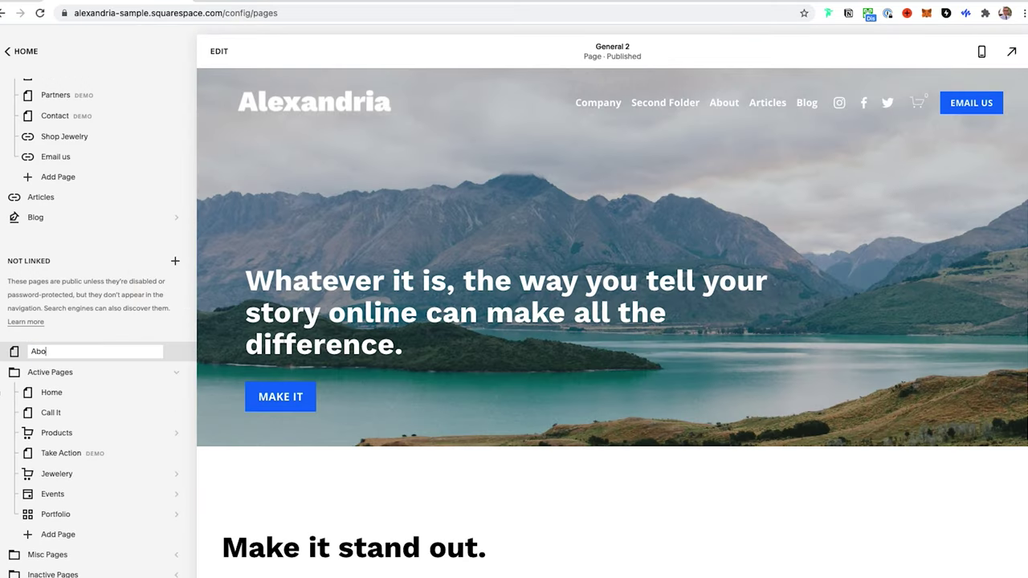
{"action": "type", "text": "ut Us"}
{"action": "key", "text": "Return"}
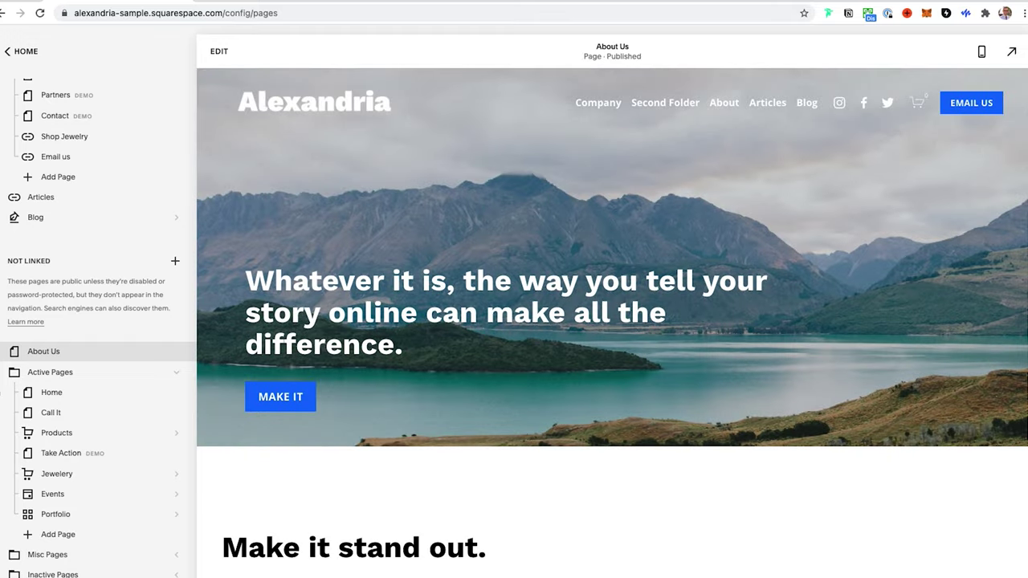
Step: Move the About Us page to the top of the About folder
{"action": "scroll", "coordinate": [644, 426], "scroll_direction": "down", "scroll_amount": 6}
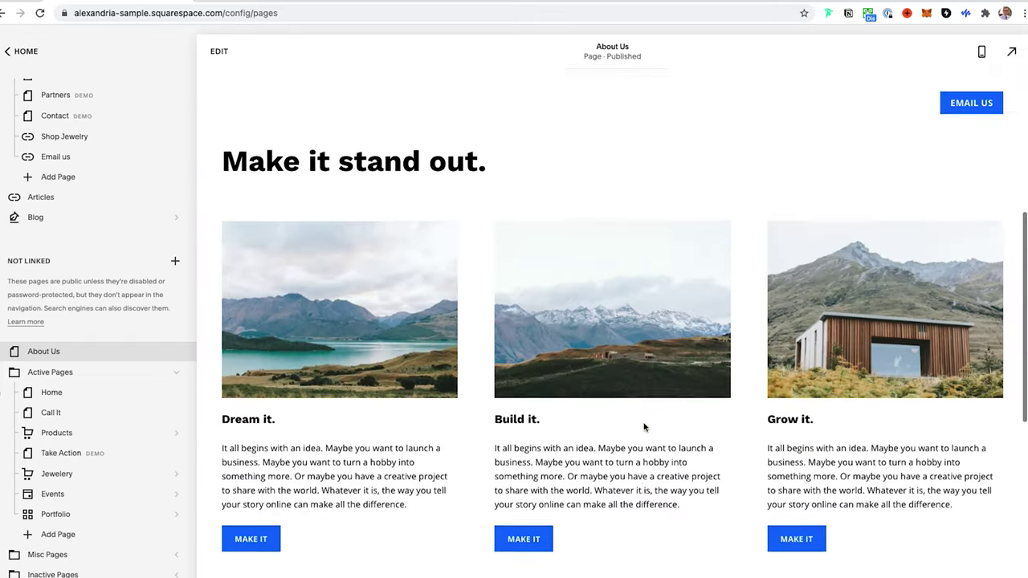
{"action": "scroll", "coordinate": [670, 378], "scroll_direction": "down", "scroll_amount": 4}
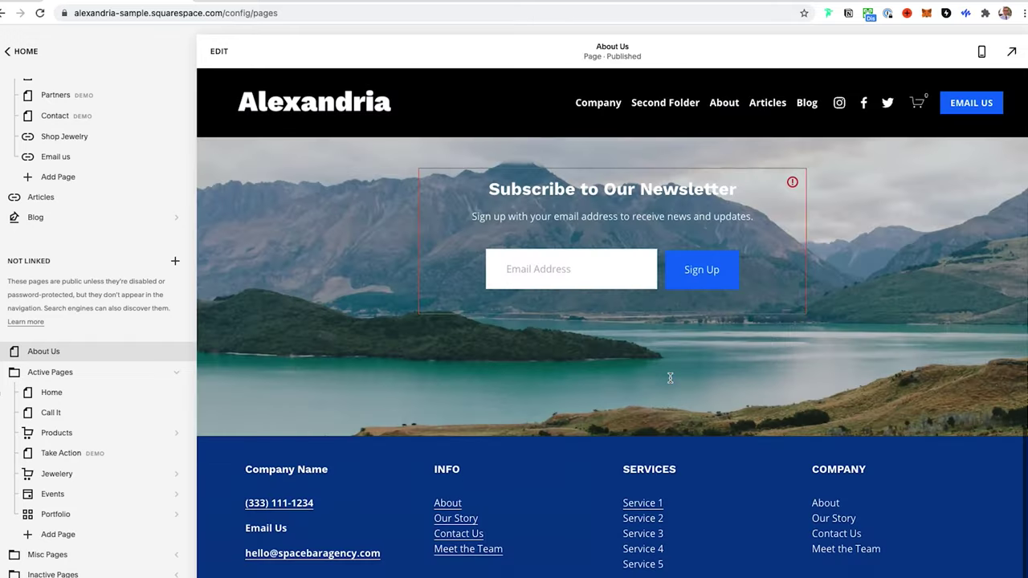
{"action": "scroll", "coordinate": [669, 378], "scroll_direction": "up", "scroll_amount": 10}
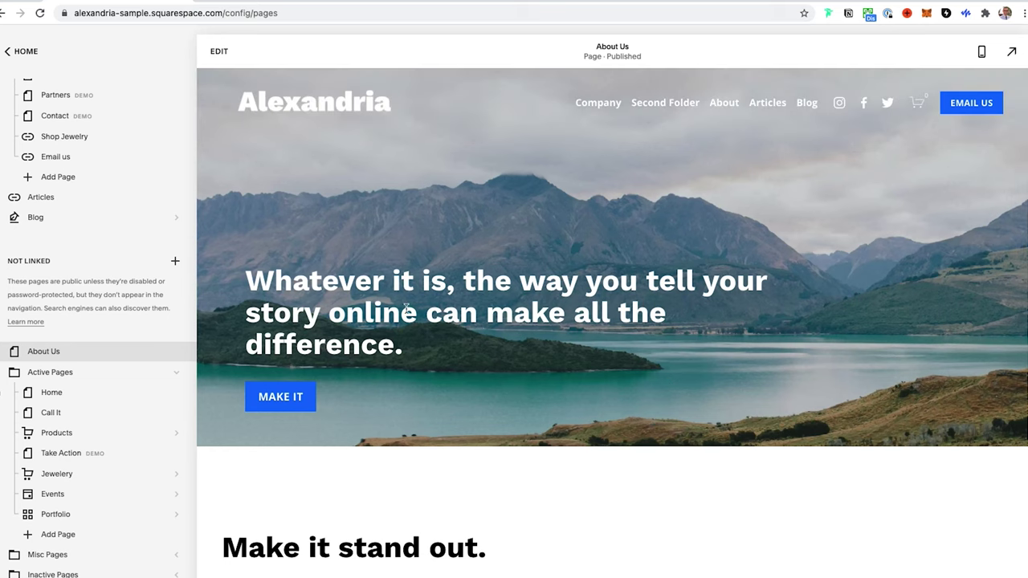
{"action": "scroll", "coordinate": [48, 515], "scroll_direction": "up", "scroll_amount": 3}
{"action": "left_click_drag", "start_coordinate": [46, 521], "coordinate": [65, 303]}
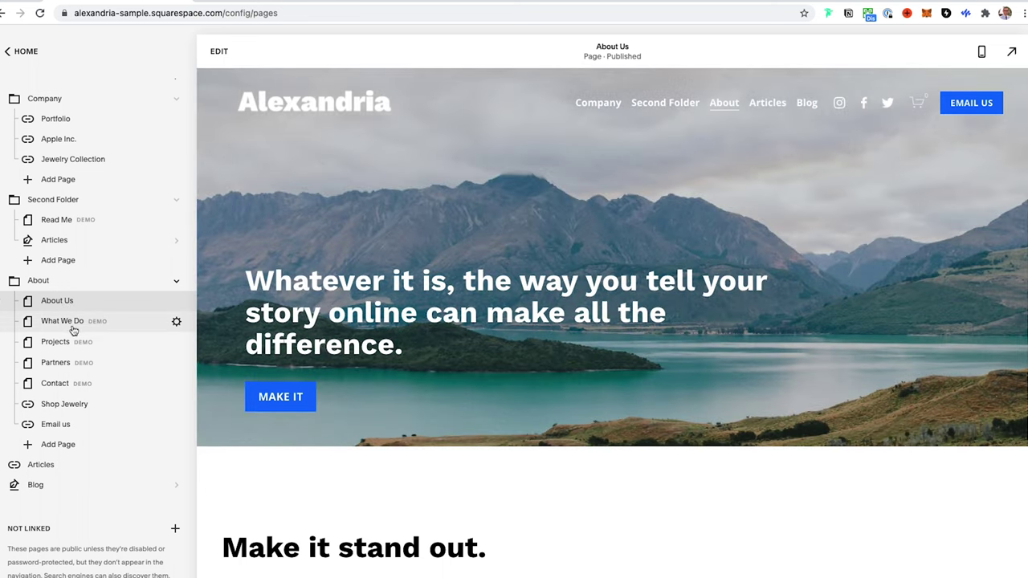
Step: Move What We Do from the About folder into Inactive Pages and preview the Home page
{"action": "left_click_drag", "start_coordinate": [70, 322], "coordinate": [54, 421]}
{"action": "scroll", "coordinate": [178, 433], "scroll_direction": "down", "scroll_amount": 2}
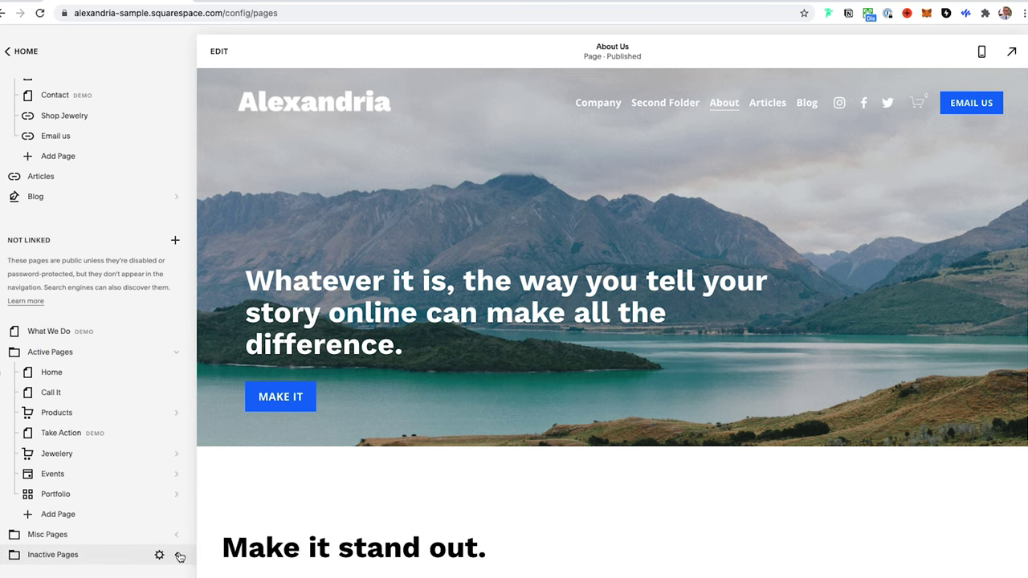
{"action": "left_click", "coordinate": [180, 556]}
{"action": "scroll", "coordinate": [160, 531], "scroll_direction": "down", "scroll_amount": 2}
{"action": "left_click_drag", "start_coordinate": [64, 266], "coordinate": [70, 508]}
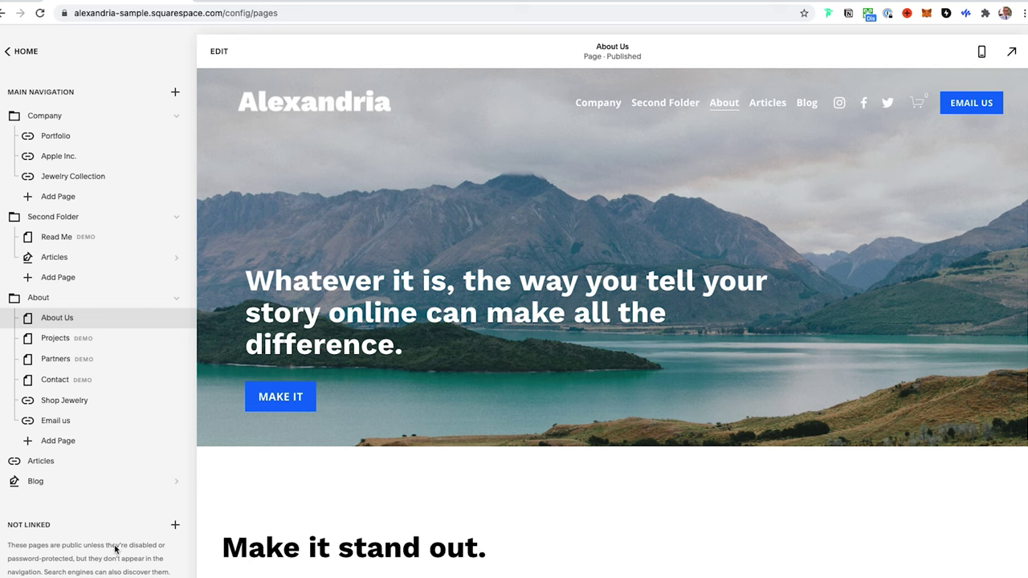
{"action": "scroll", "coordinate": [115, 546], "scroll_direction": "down", "scroll_amount": 3}
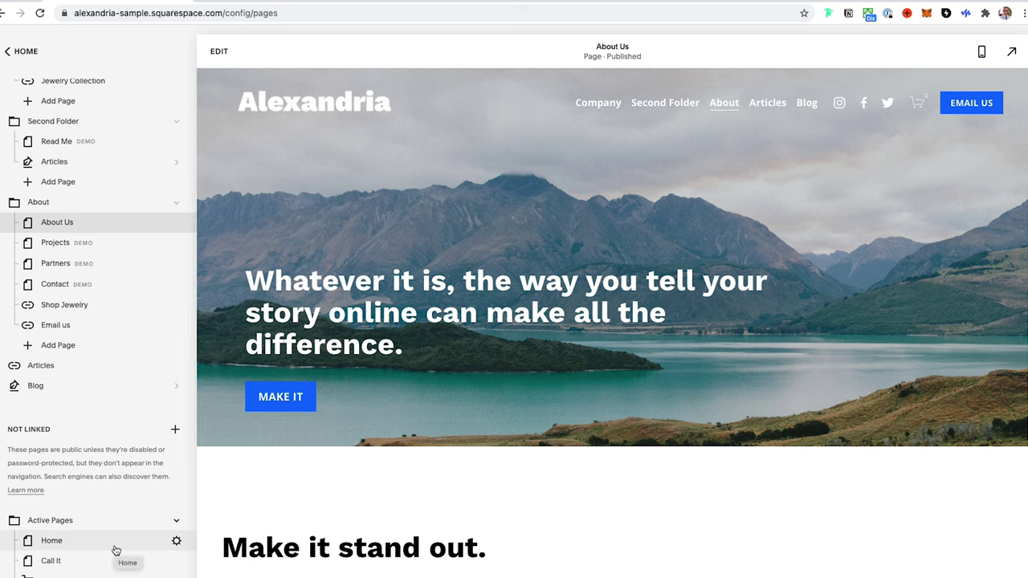
{"action": "left_click", "coordinate": [115, 549]}
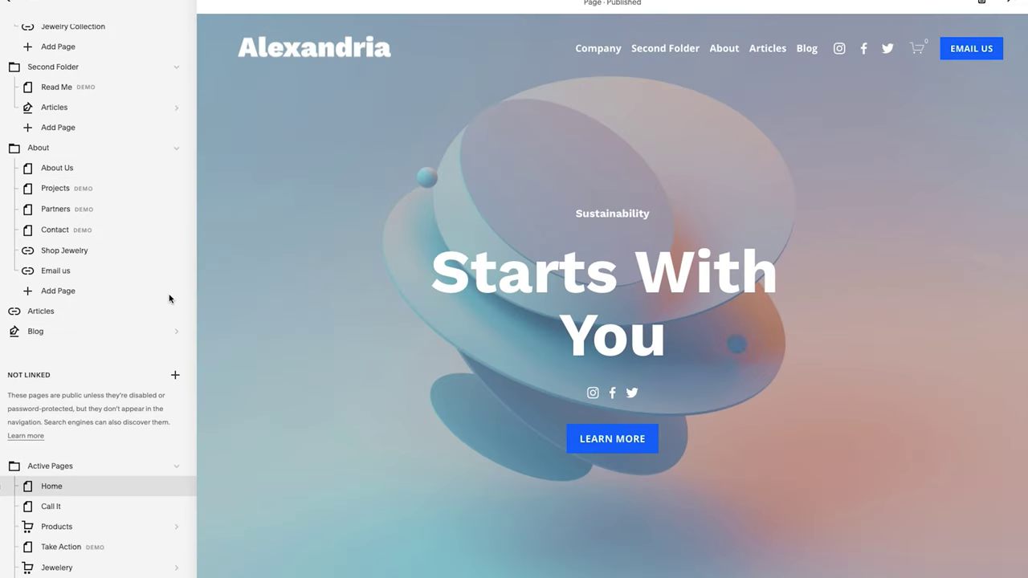
Step: Add a link item to Second Folder titled 'Call Us'
{"action": "scroll", "coordinate": [85, 211], "scroll_direction": "up", "scroll_amount": 3}
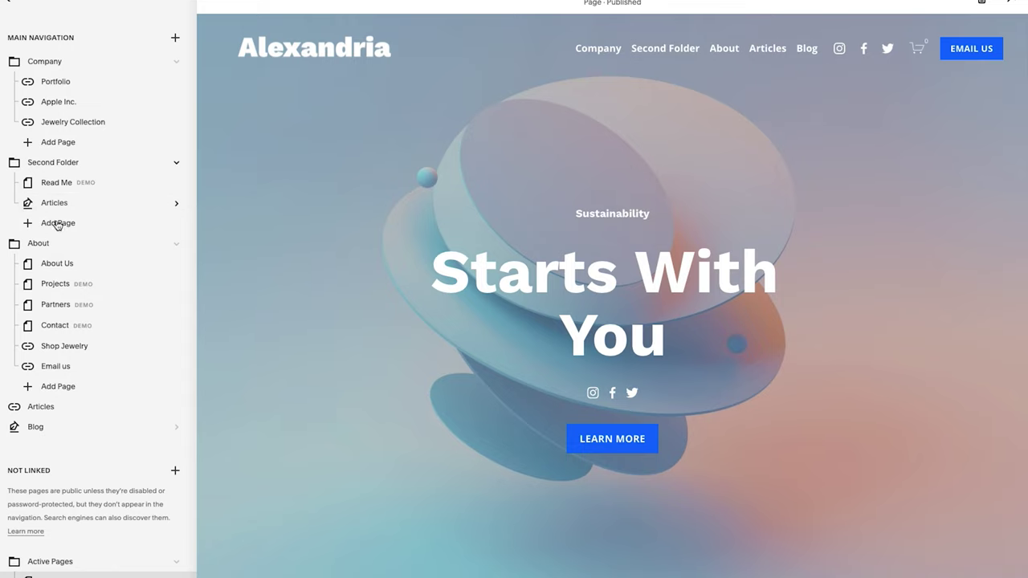
{"action": "left_click", "coordinate": [62, 225]}
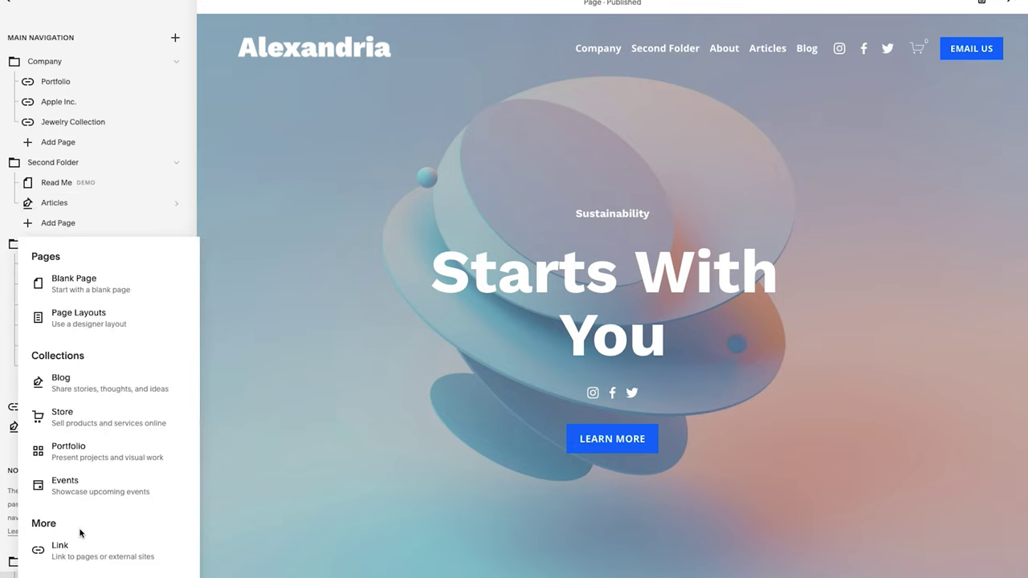
{"action": "left_click", "coordinate": [84, 560]}
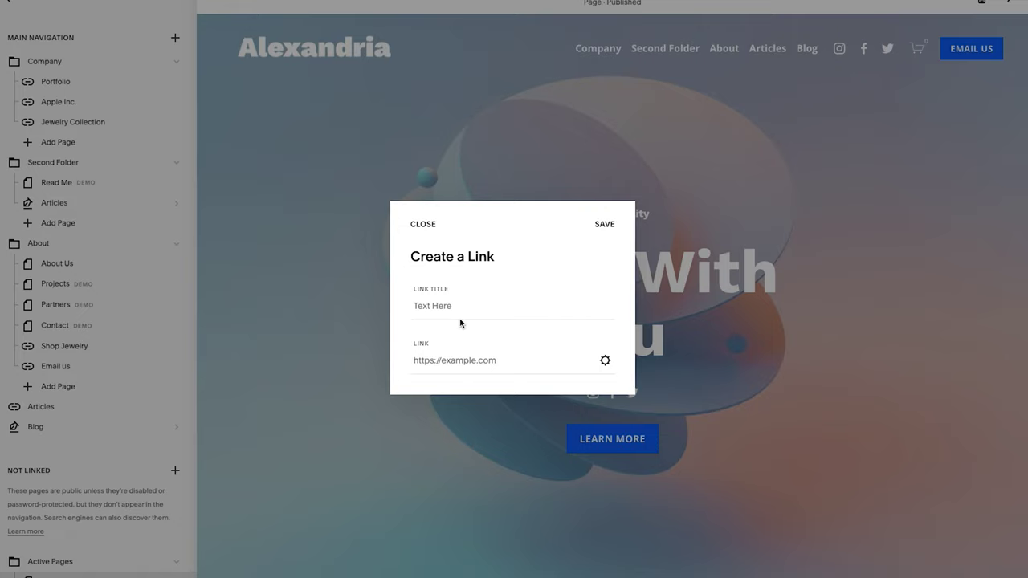
{"action": "left_click", "coordinate": [446, 301]}
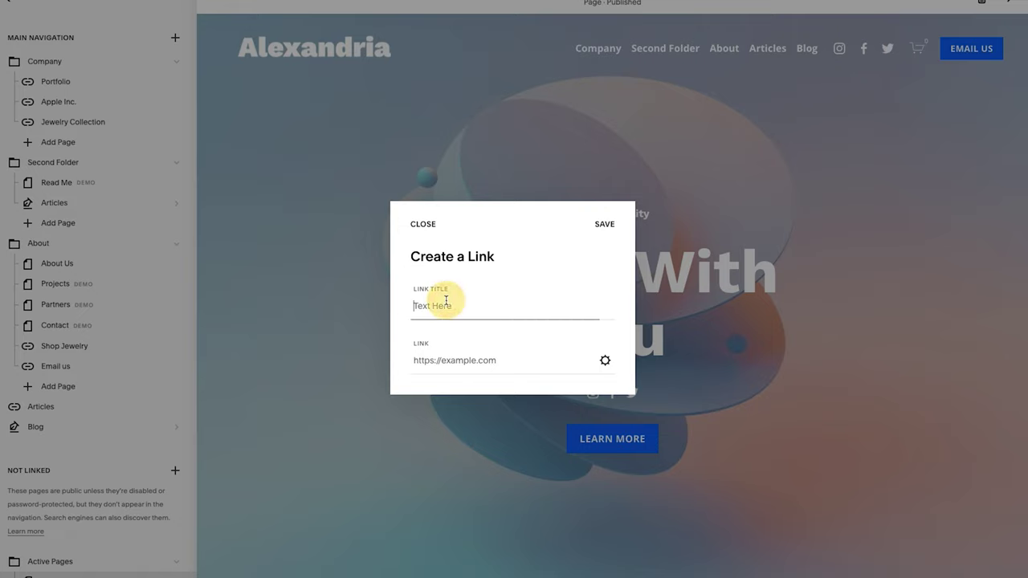
{"action": "type", "text": "Call Us"}
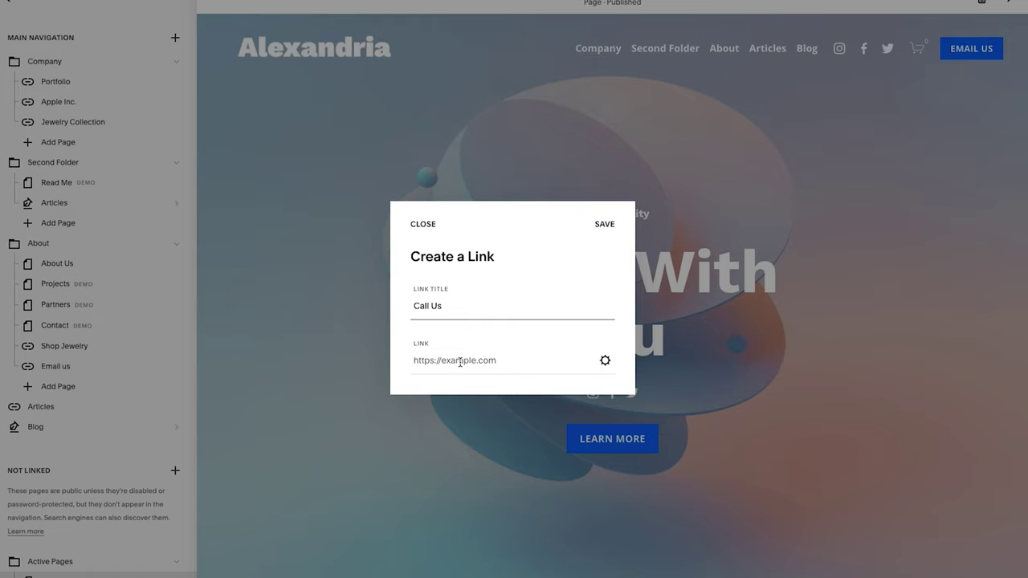
{"action": "left_click", "coordinate": [606, 361]}
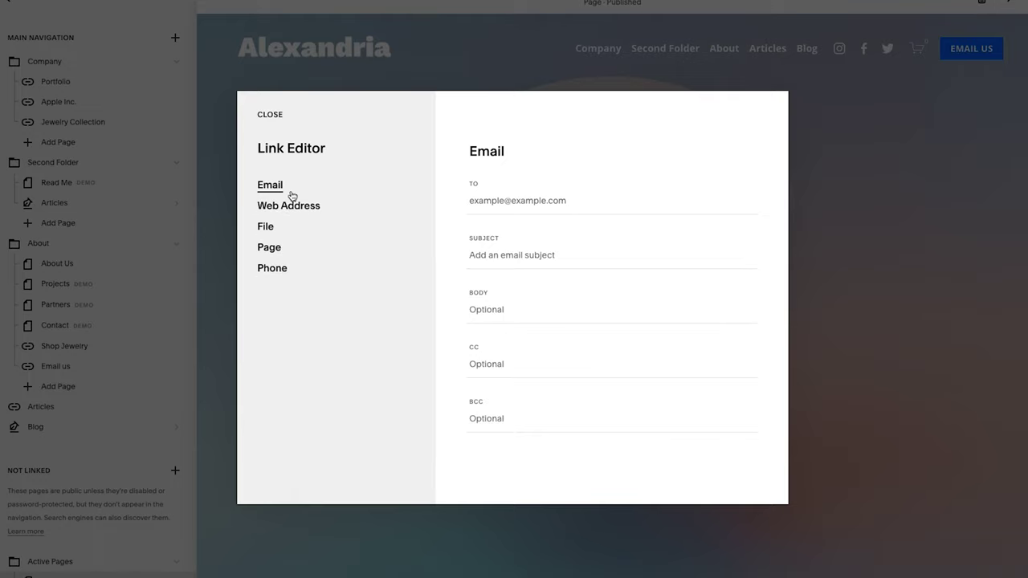
Step: Give the Call Us link a Phone destination using the pasted phone number, and save it
{"action": "left_click", "coordinate": [280, 270]}
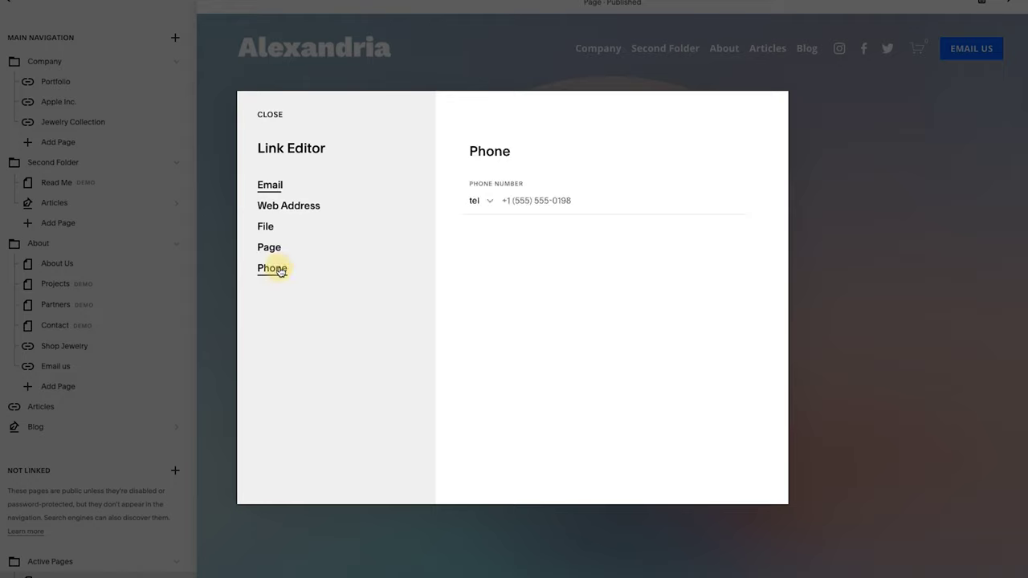
{"action": "left_click", "coordinate": [280, 189]}
{"action": "left_click", "coordinate": [517, 201]}
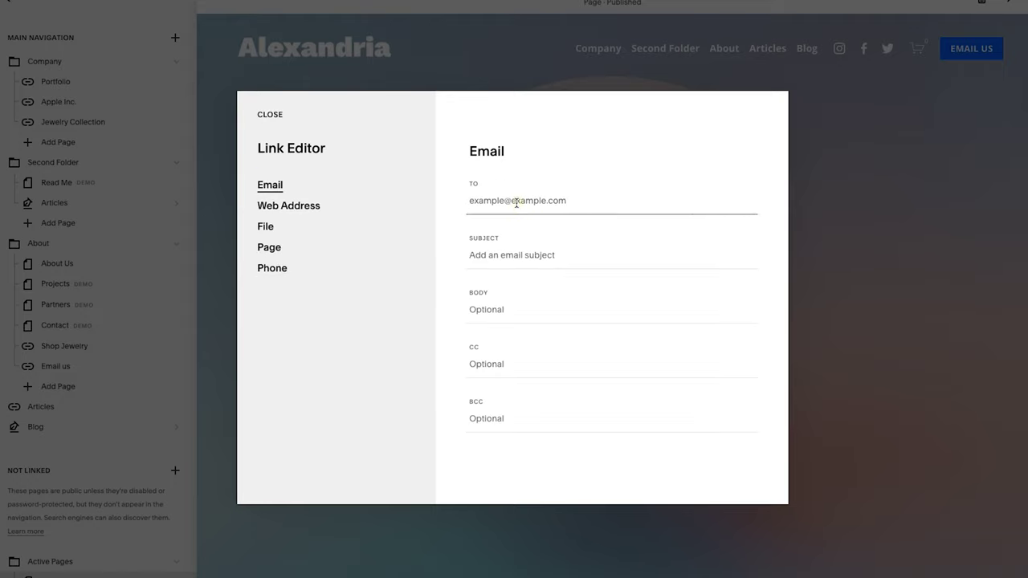
{"action": "type", "text": "he"}
{"action": "key", "text": "Down"}
{"action": "key", "text": "Return"}
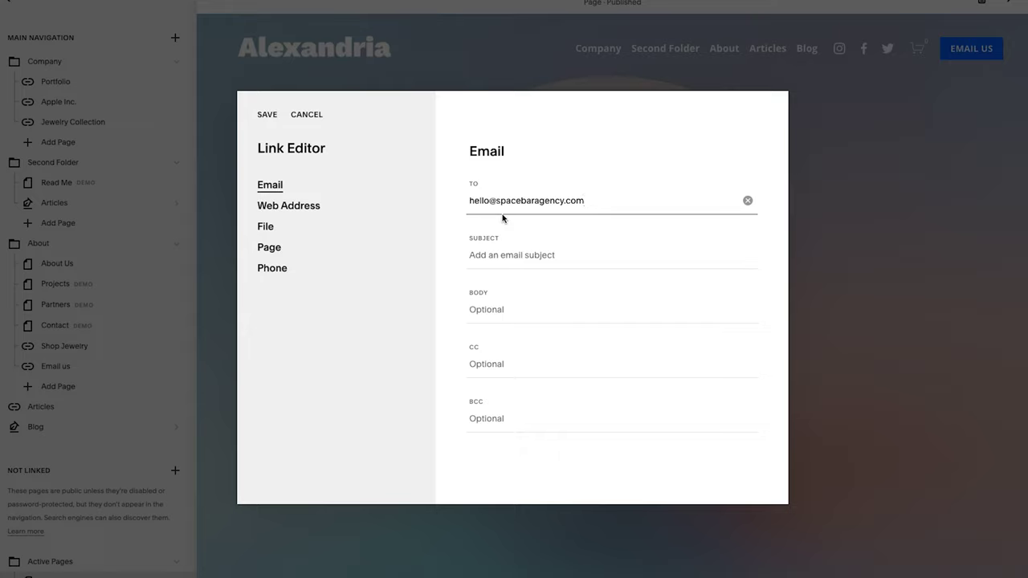
{"action": "left_click", "coordinate": [282, 270]}
{"action": "left_click", "coordinate": [543, 203]}
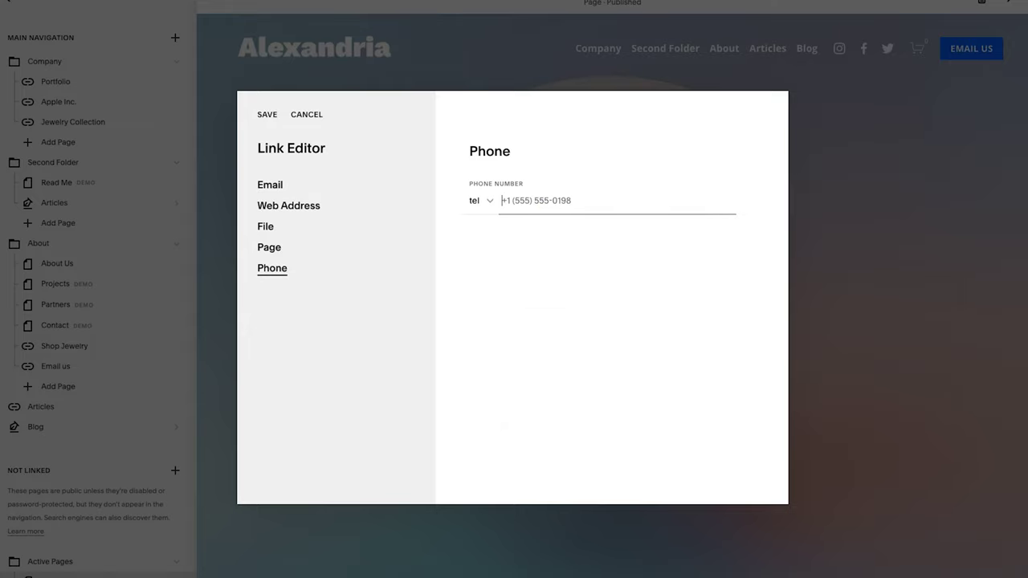
{"action": "type", "text": "(333) 111-3333"}
{"action": "left_click", "coordinate": [266, 116]}
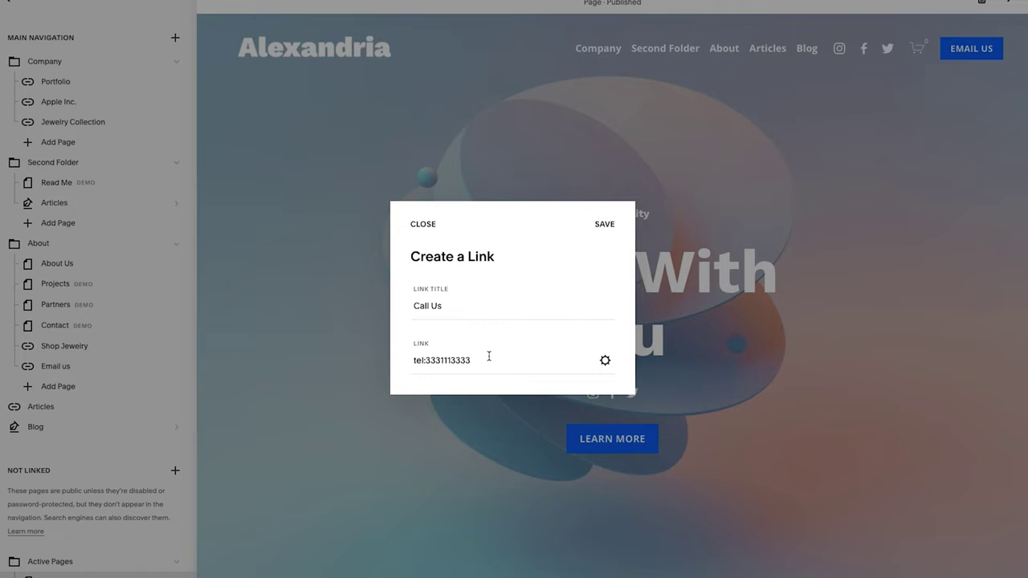
Step: Save the Call Us link and test it from the site's Second Folder dropdown
{"action": "left_click", "coordinate": [605, 225]}
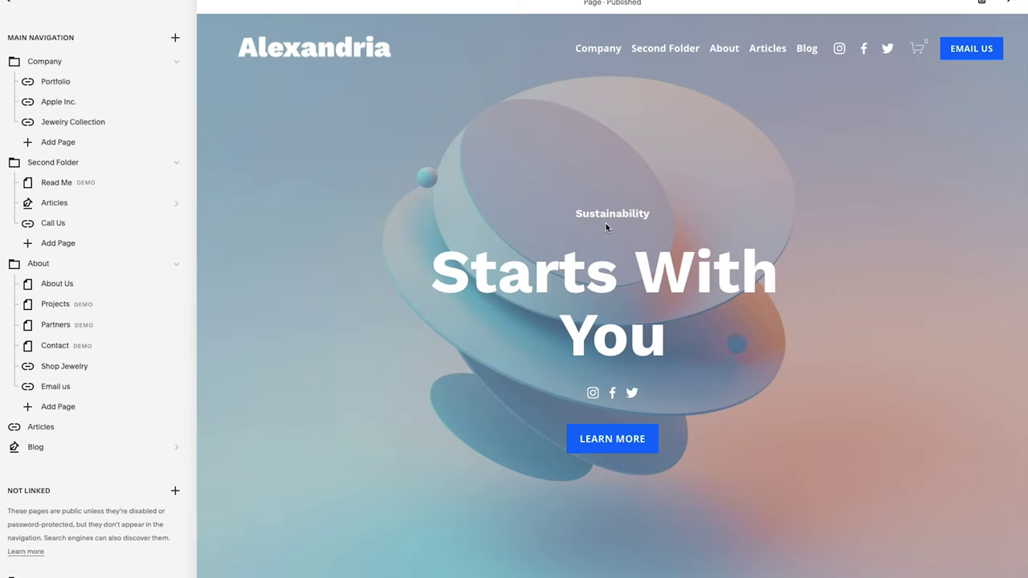
{"action": "mouse_move", "coordinate": [669, 49]}
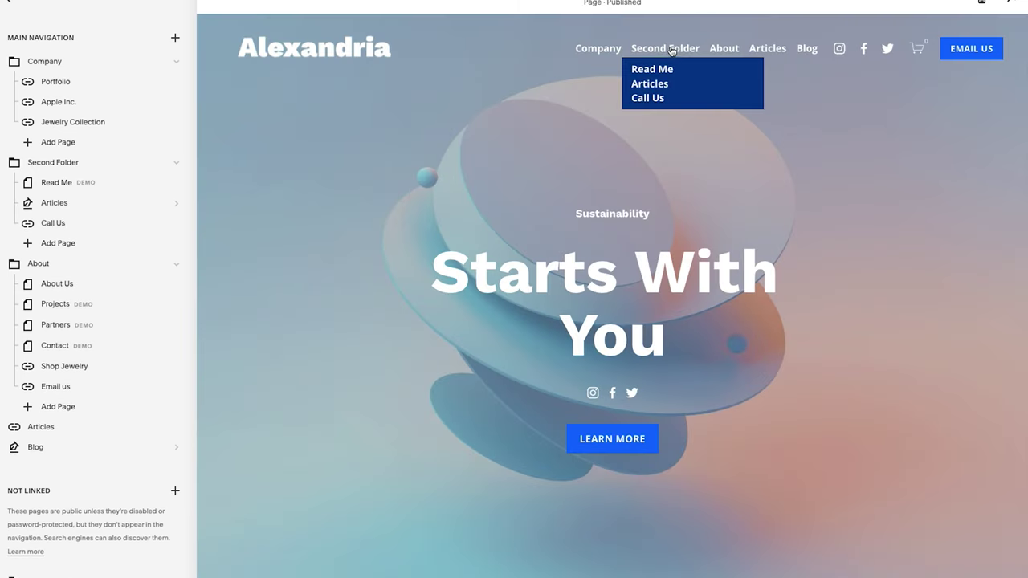
{"action": "left_click", "coordinate": [651, 99]}
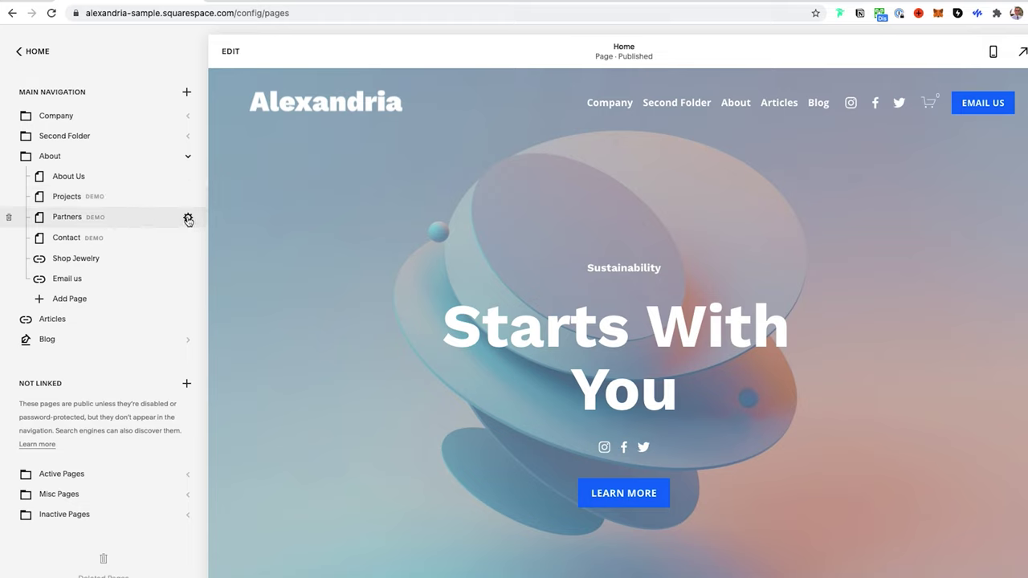
Step: Delete the Partners demo page and collapse the About folder
{"action": "left_click", "coordinate": [188, 220]}
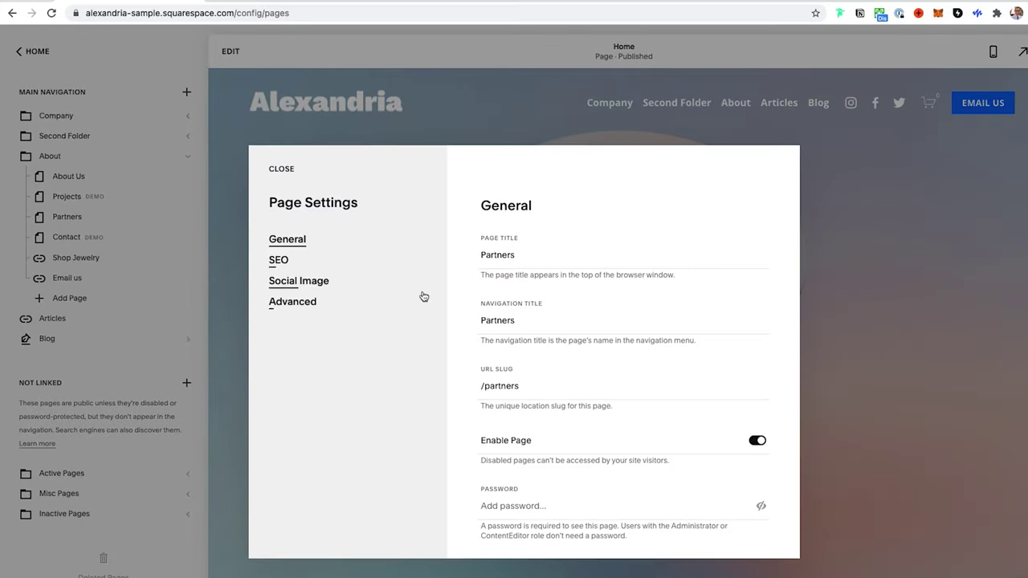
{"action": "scroll", "coordinate": [506, 402], "scroll_direction": "down", "scroll_amount": 3}
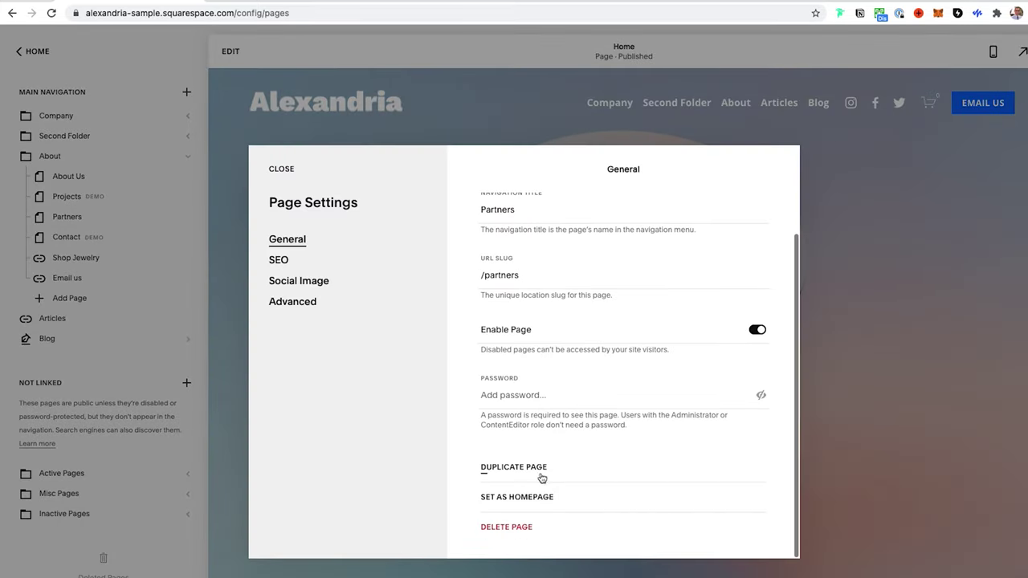
{"action": "left_click", "coordinate": [518, 530]}
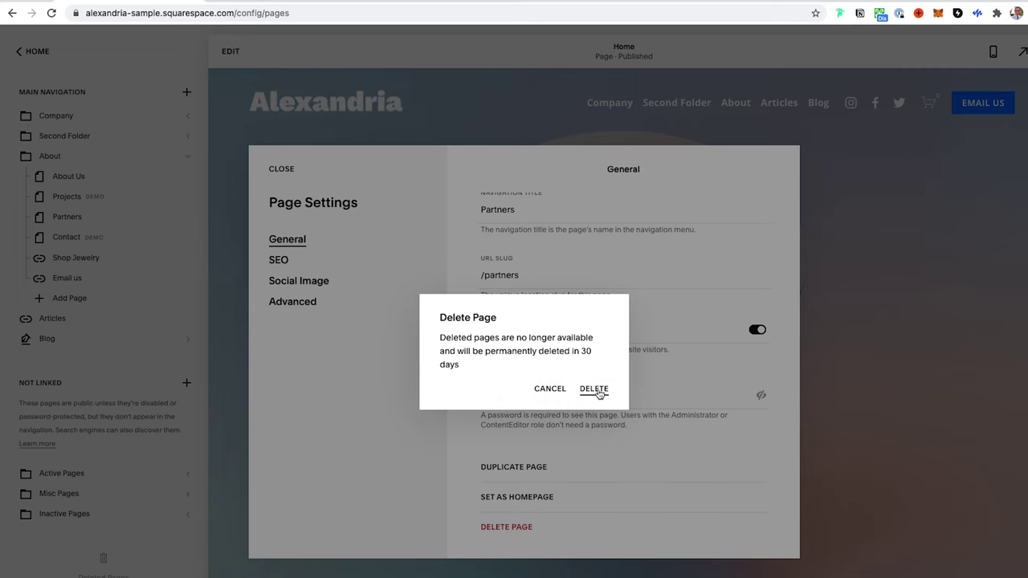
{"action": "left_click", "coordinate": [593, 392]}
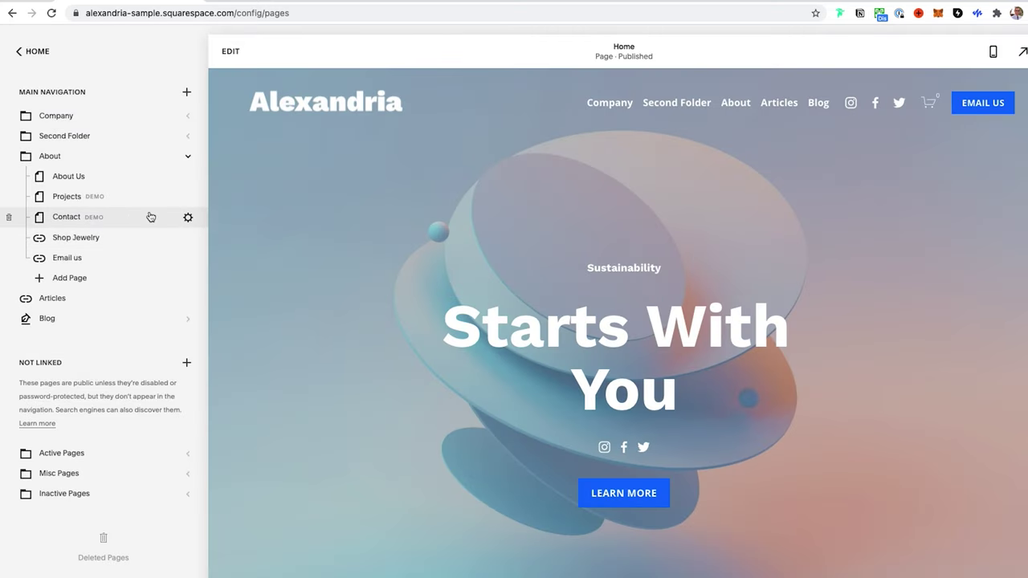
{"action": "left_click", "coordinate": [188, 158]}
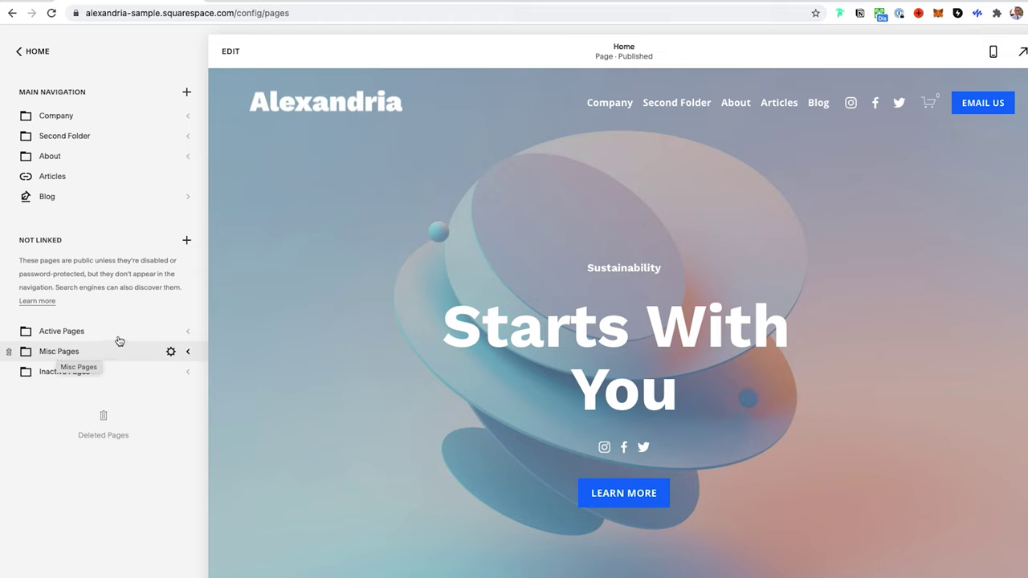
Step: Expand the Active Pages folder, then go back to the main settings menu
{"action": "left_click", "coordinate": [188, 335]}
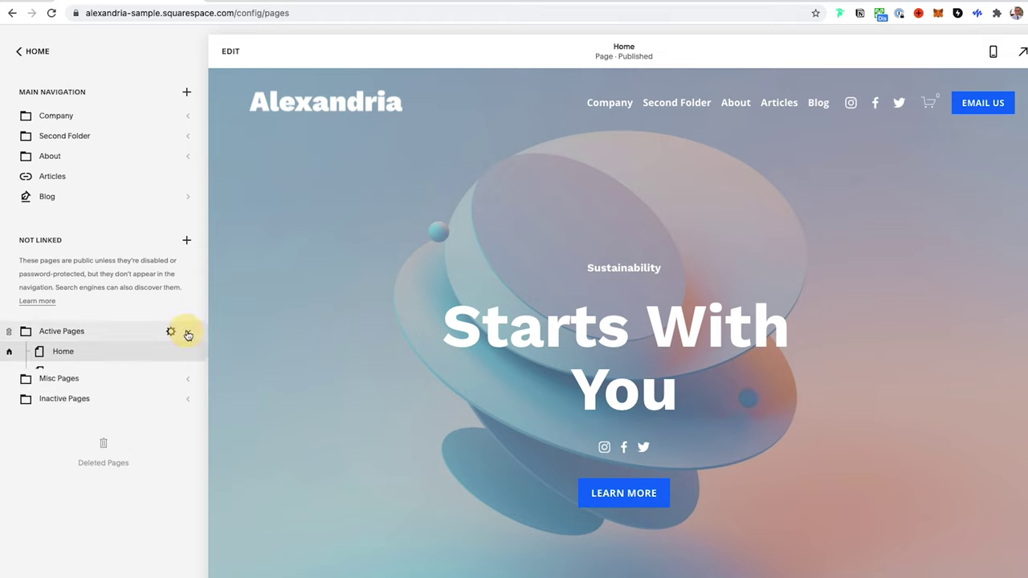
{"action": "left_click", "coordinate": [30, 53]}
{"action": "left_click", "coordinate": [42, 161]}
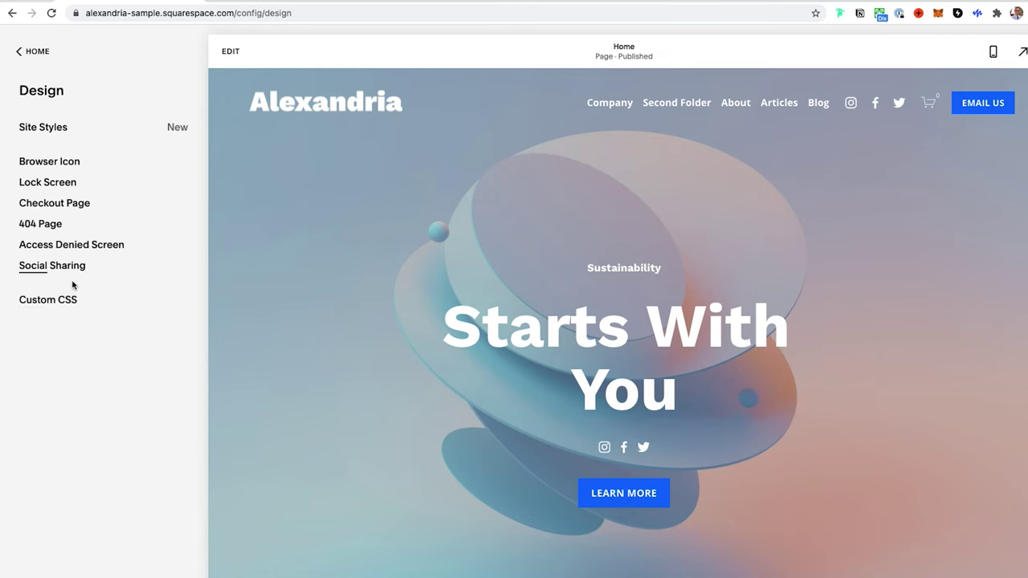
{"action": "left_click", "coordinate": [71, 299]}
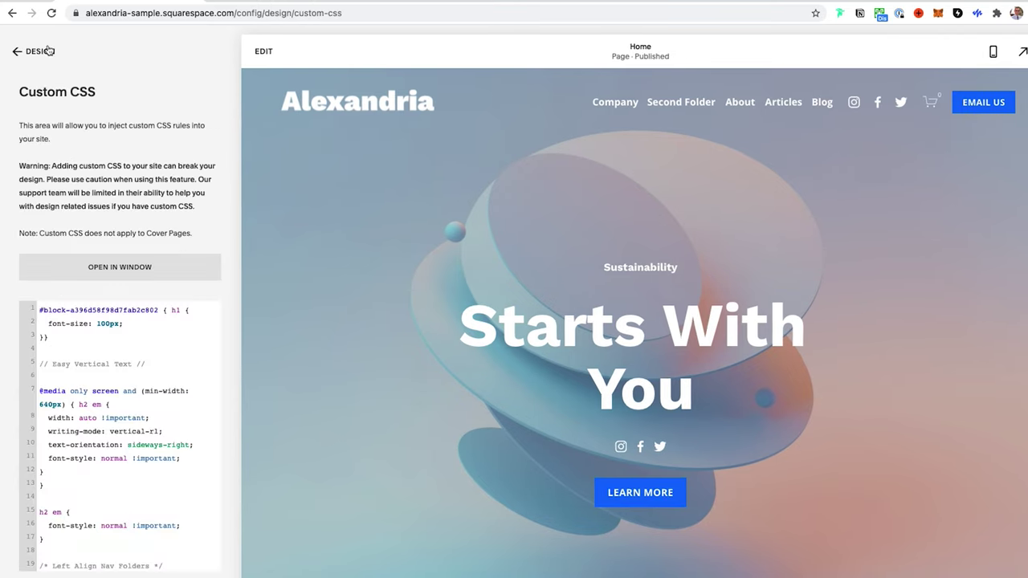
{"action": "left_click", "coordinate": [28, 51]}
{"action": "left_click", "coordinate": [29, 52]}
{"action": "left_click", "coordinate": [46, 142]}
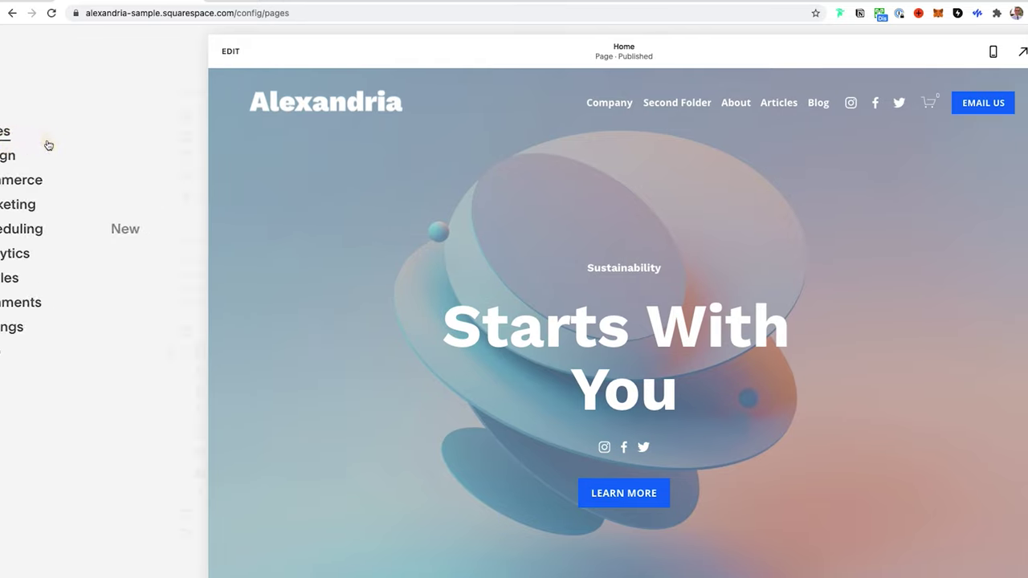